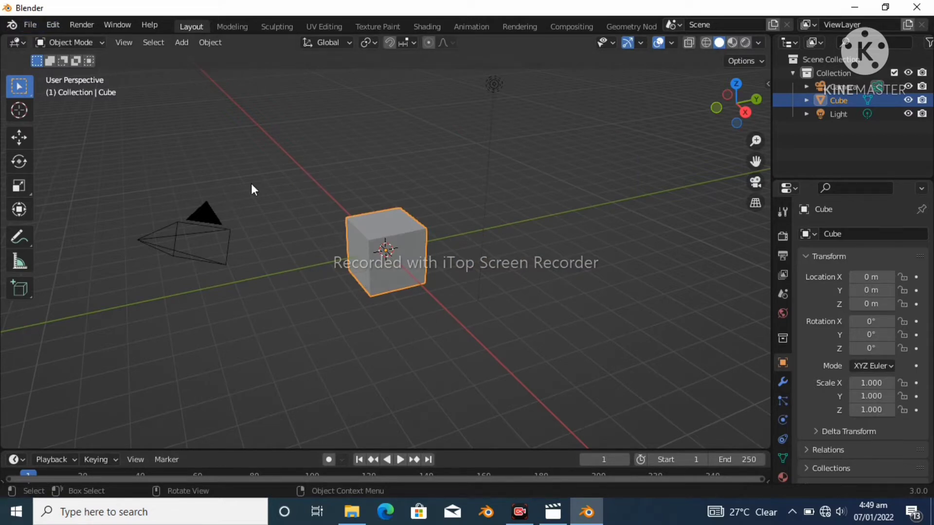
# - Delete the default cube from the scene
pyautogui.press('x')
pyautogui.press('Delete')
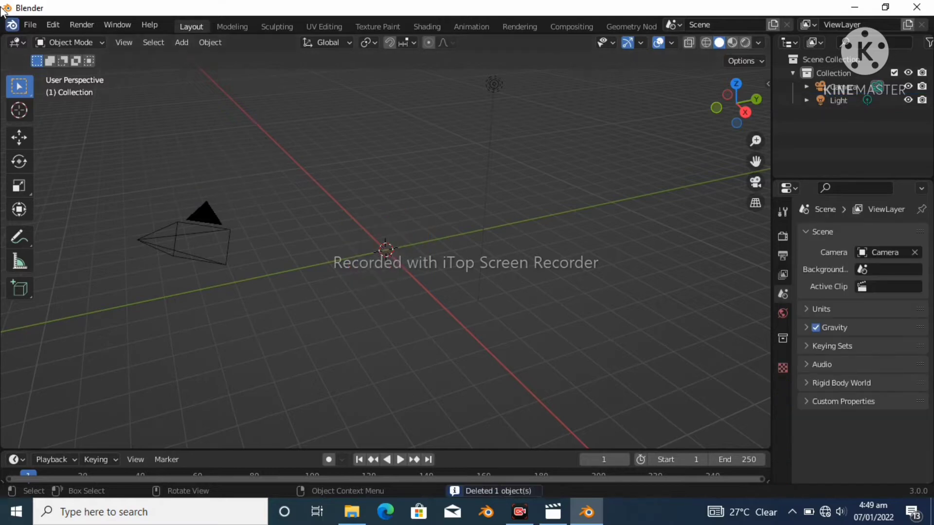
# - Search the add-ons in the Blender preferences for "extr"
pyautogui.click(51, 26)
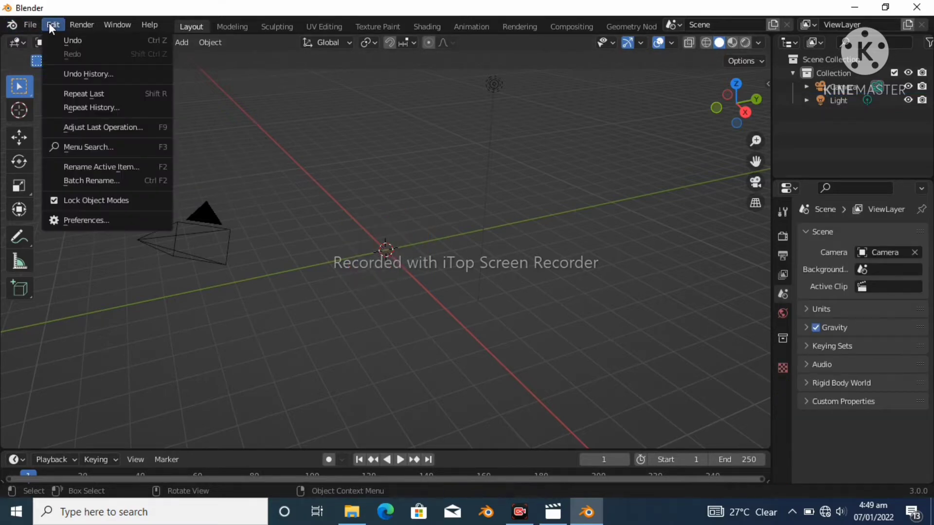
pyautogui.click(95, 220)
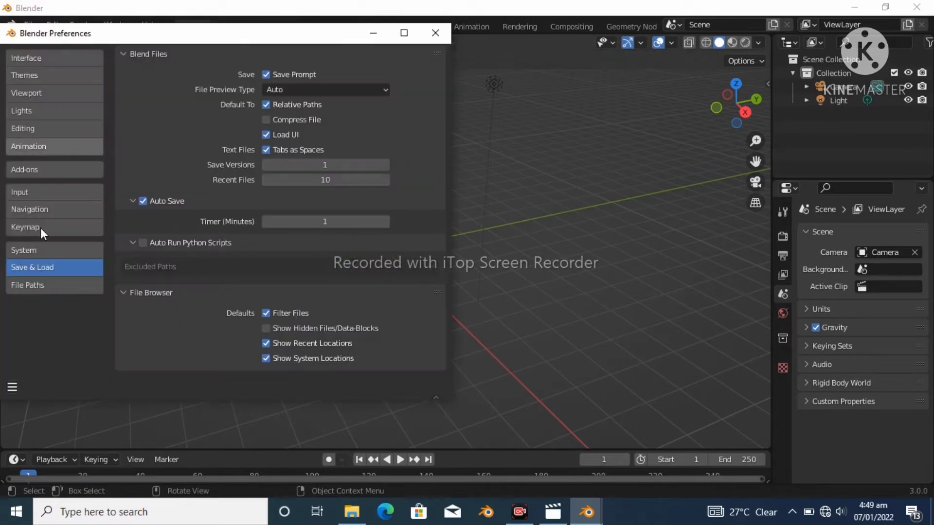
pyautogui.click(82, 168)
pyautogui.click(390, 73)
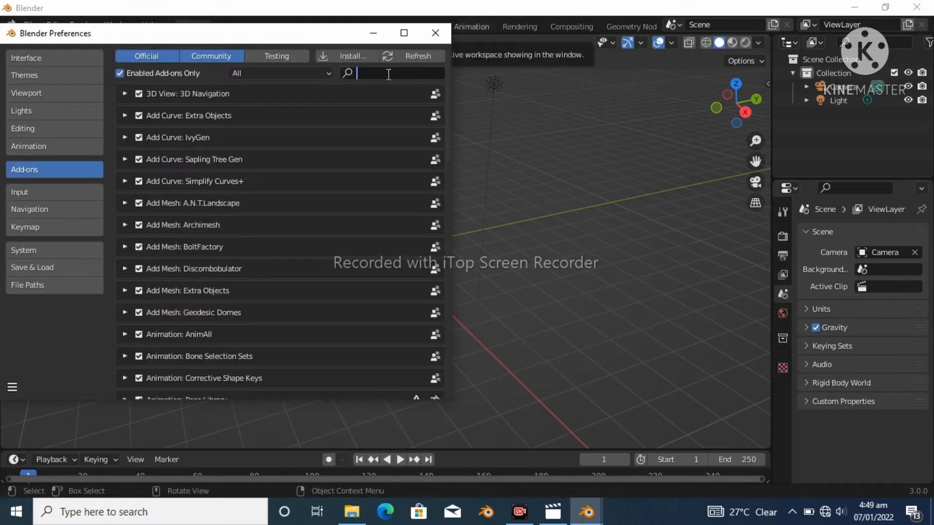
pyautogui.write('extr')
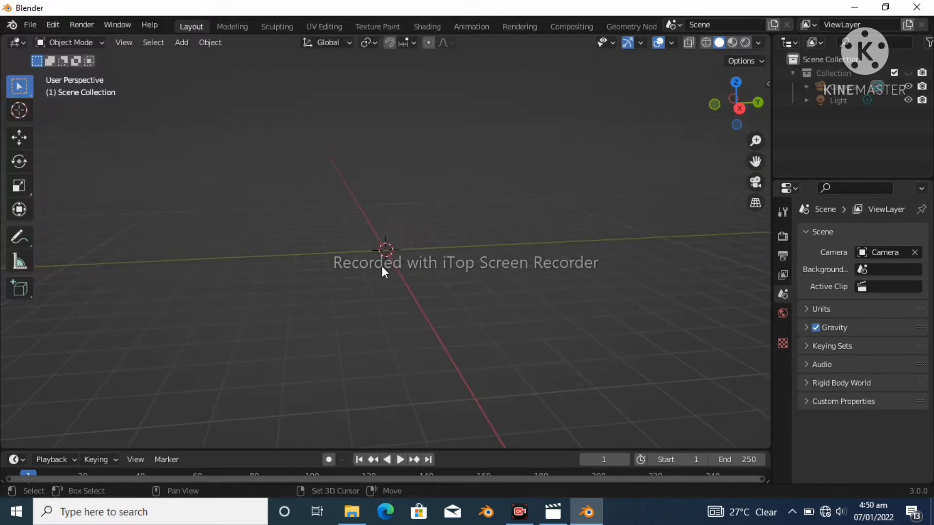
# - Add a ball metaball at the scene origin
pyautogui.hotkey('shift', 'a')
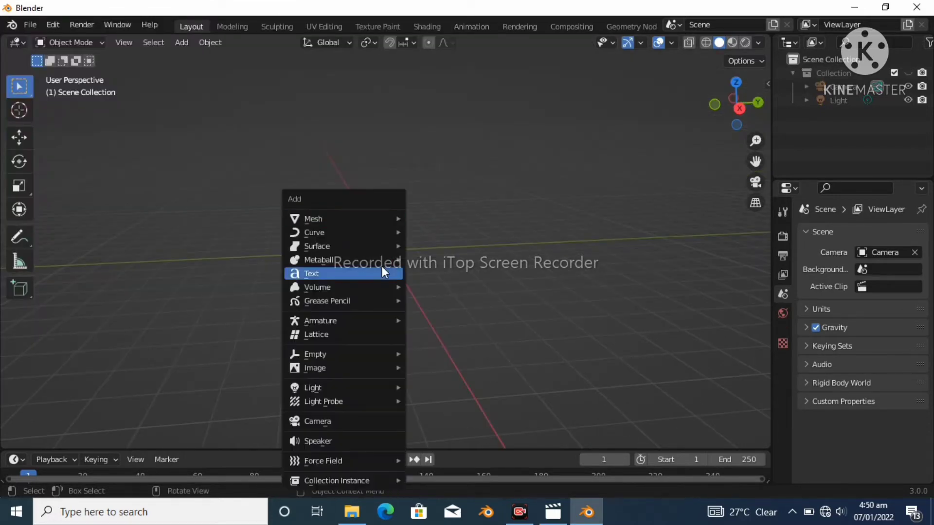
pyautogui.moveTo(377, 217)
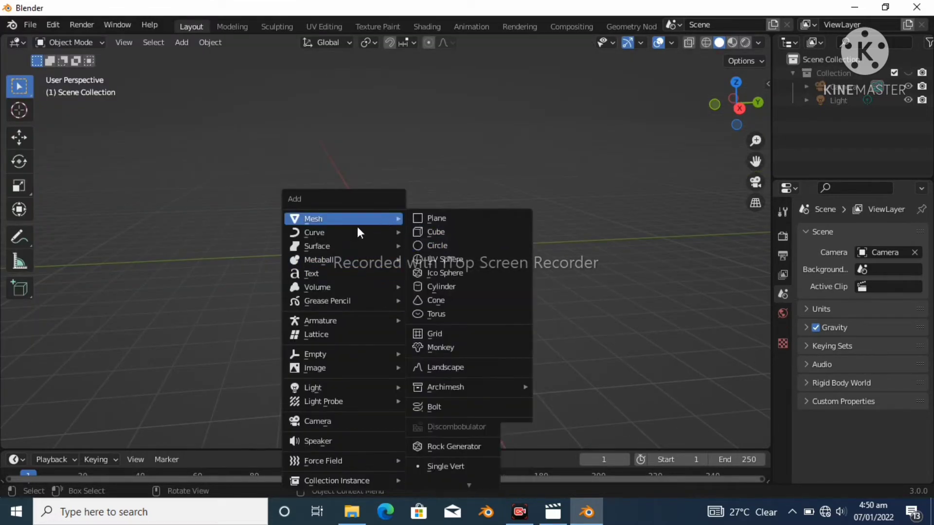
pyautogui.moveTo(357, 263)
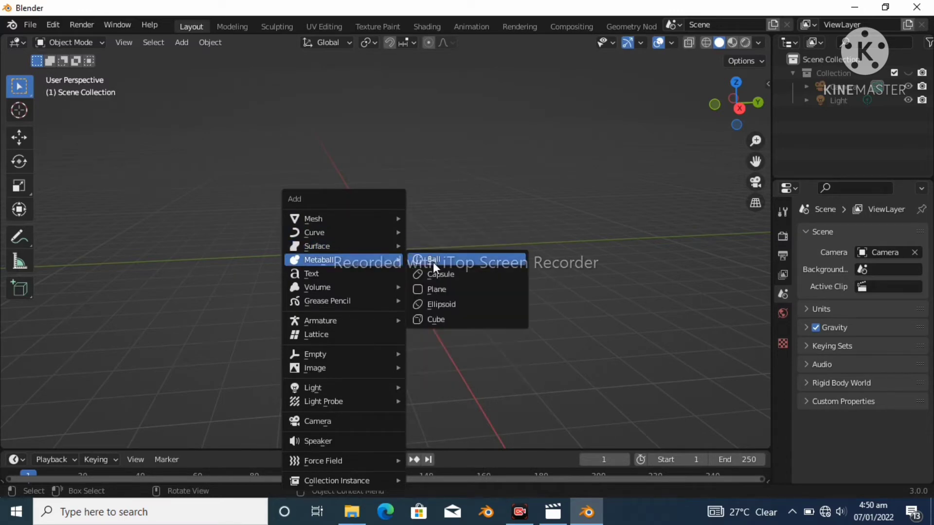
pyautogui.click(431, 262)
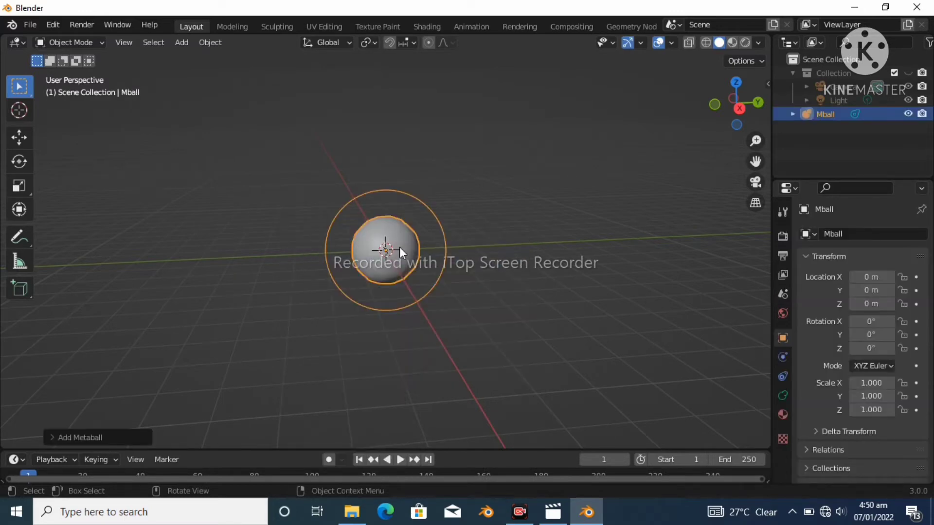
# - Copy the metaball and paste several duplicates at the same location
pyautogui.hotkey('ctrl', 'c')
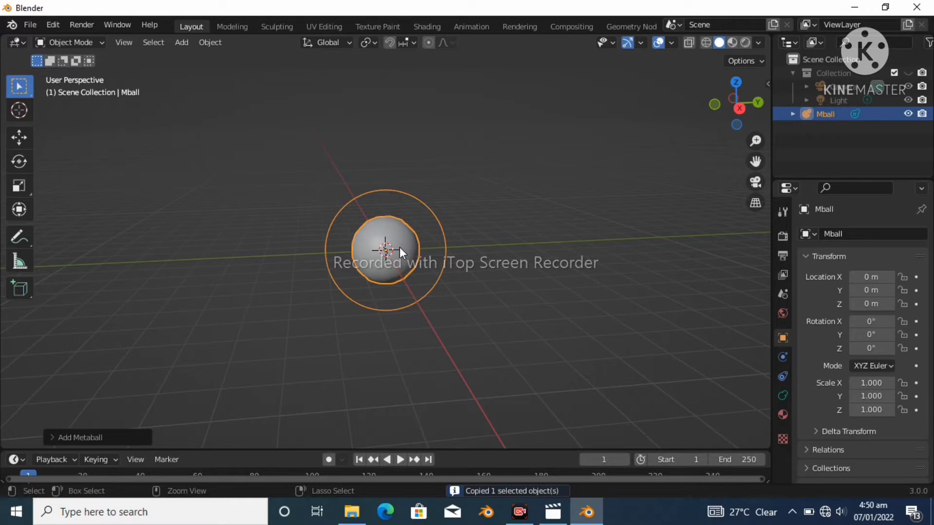
pyautogui.hotkey('ctrl', 'v')
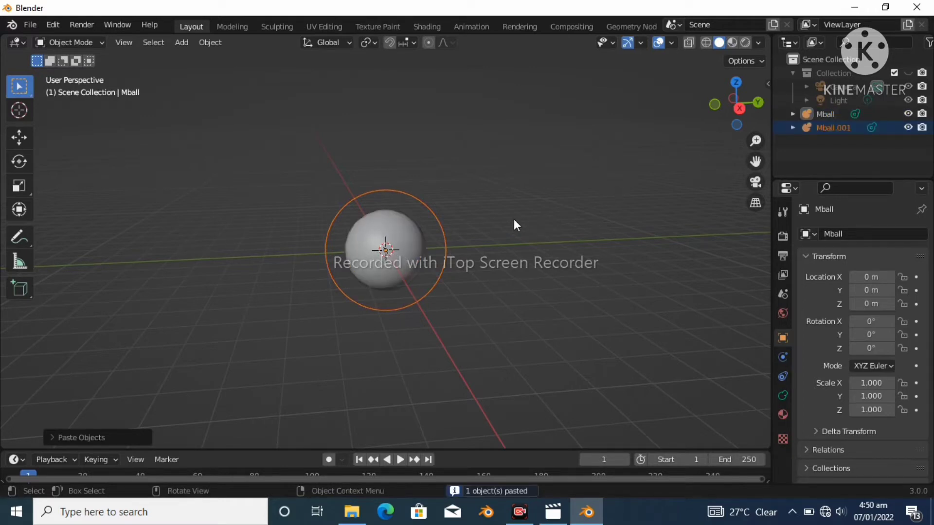
pyautogui.hotkey('ctrl', 'v')
pyautogui.hotkey('ctrl', 'v')
pyautogui.hotkey('ctrl', 'v')
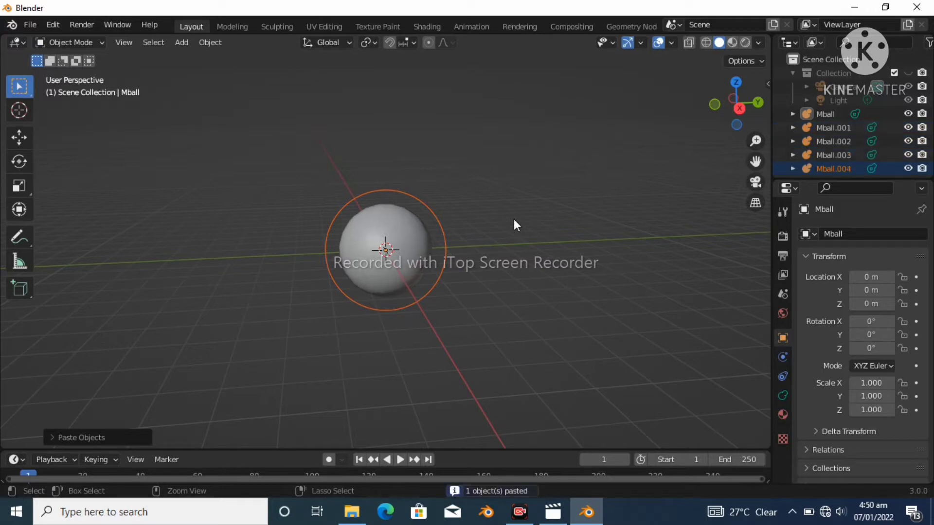
pyautogui.hotkey('ctrl', 'v')
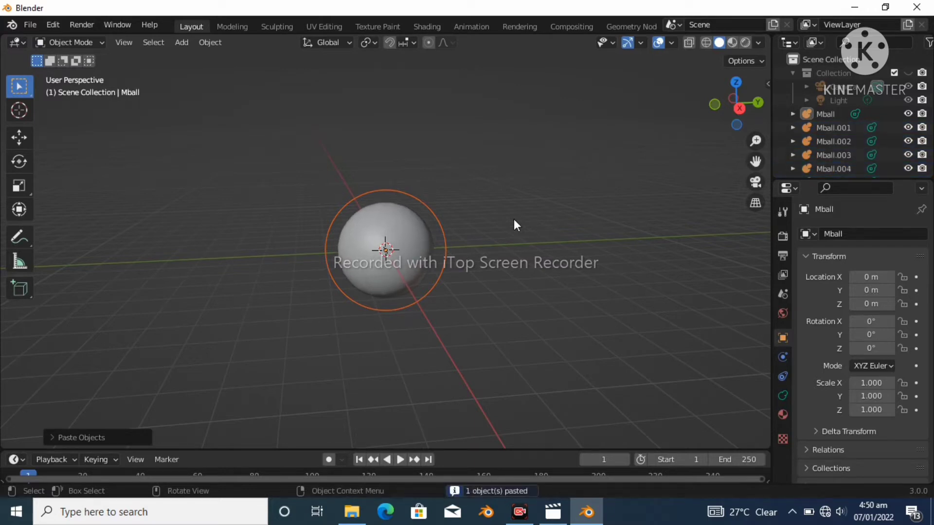
# - Move the original metaball Mball up and outward to about X -0.06, Y 1.62, Z 1.14
pyautogui.click(820, 113)
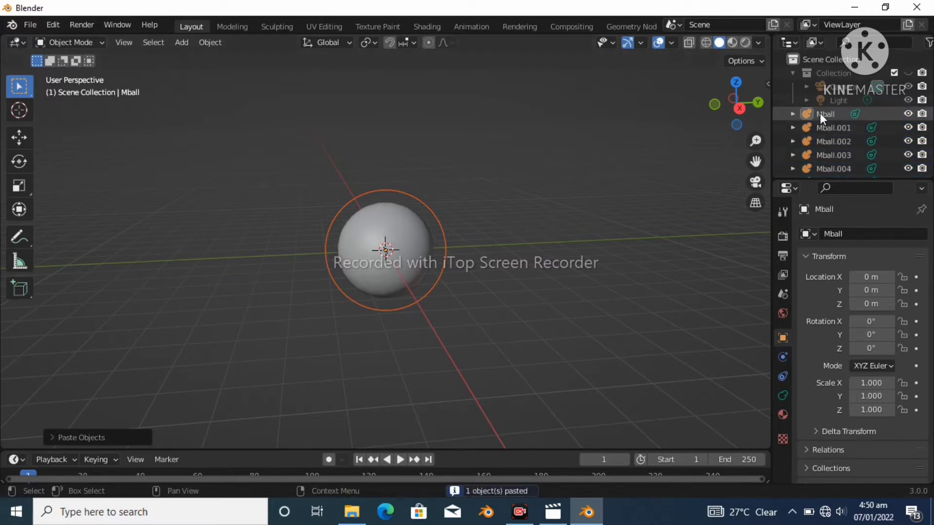
pyautogui.moveTo(391, 248)
pyautogui.mouseDown()
pyautogui.moveTo(402, 244)
pyautogui.moveTo(390, 250)
pyautogui.mouseUp()
pyautogui.click(19, 139)
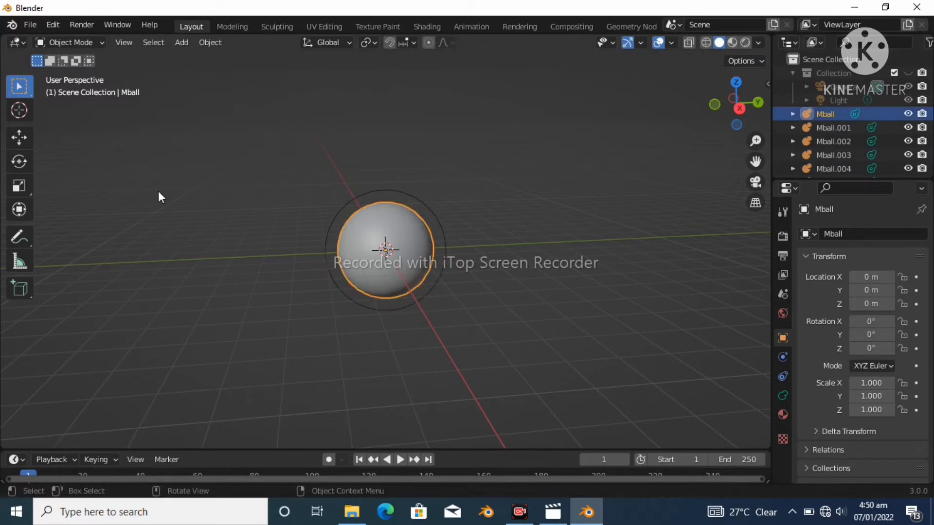
pyautogui.press('g')
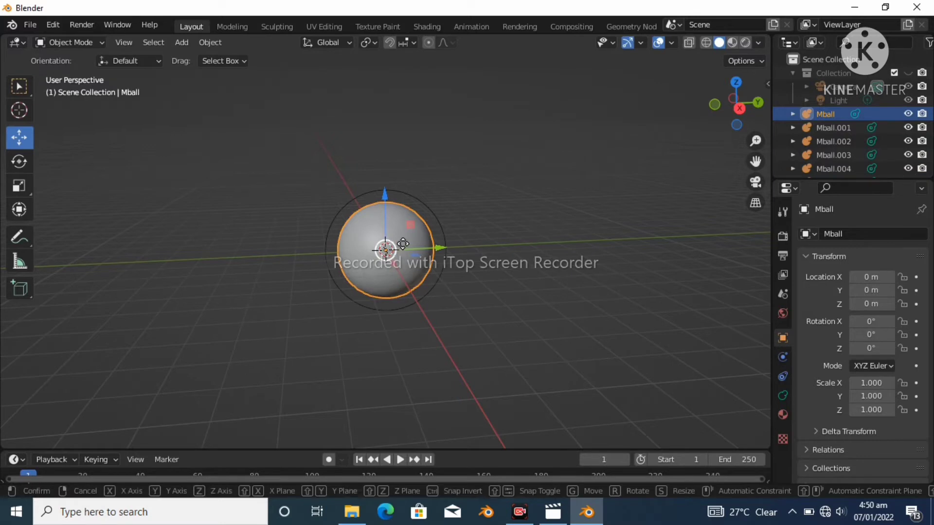
pyautogui.click(431, 212)
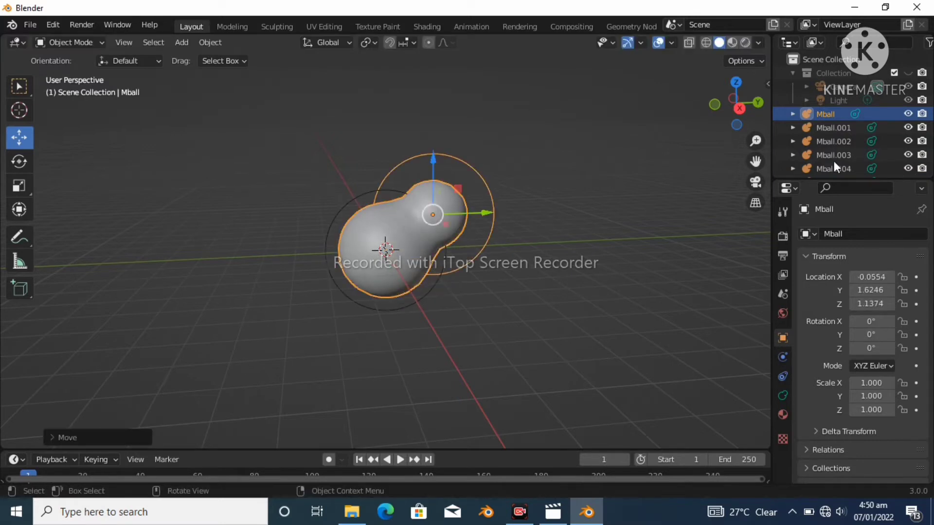
# - Move Mball.001 up to the opposite side of the cluster, at about X -0.50, Y -1.18, Z 1.38
pyautogui.click(826, 128)
pyautogui.press('g')
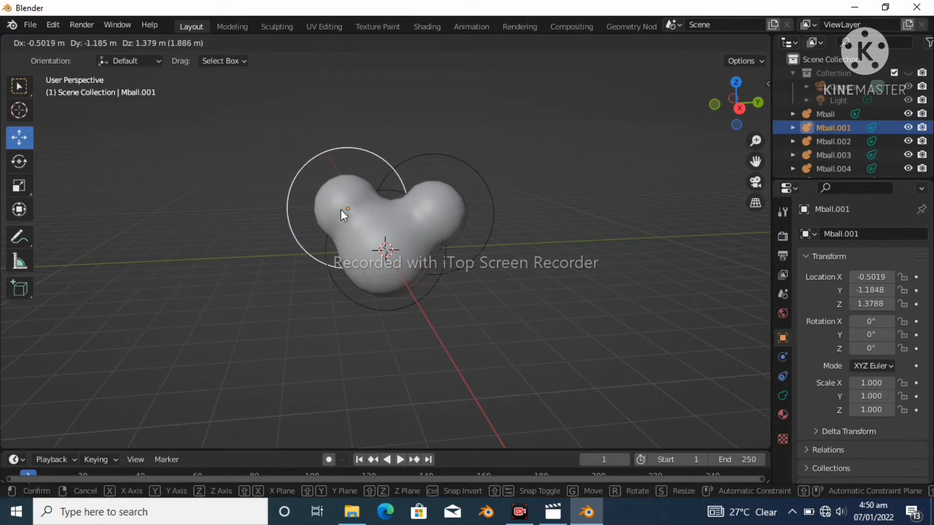
pyautogui.click(340, 208)
# - Arrange Mball, Mball.001 and Mball.002 into an upper row of three lobes with Mball.002 in the middle
pyautogui.click(813, 139)
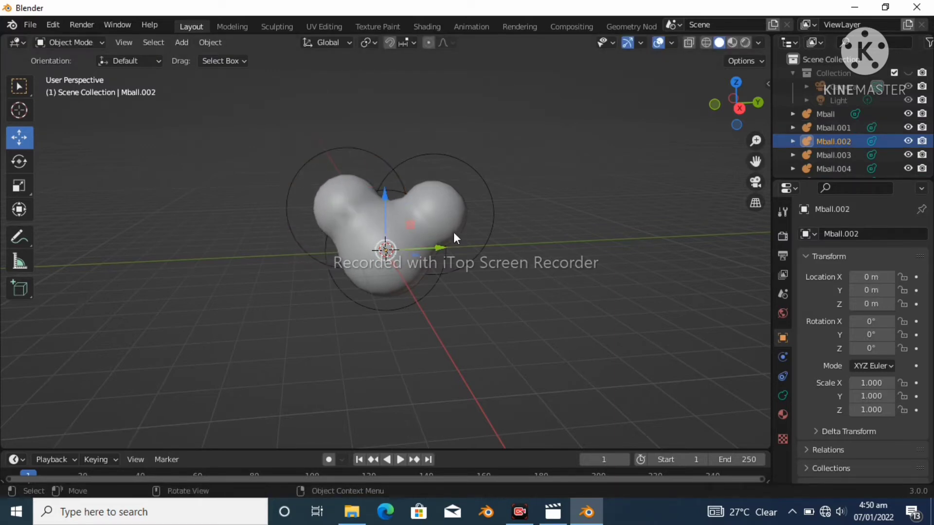
pyautogui.moveTo(392, 245); pyautogui.dragTo(639, 215)
pyautogui.click(822, 128)
pyautogui.click(825, 142)
pyautogui.click(826, 114)
pyautogui.moveTo(442, 212); pyautogui.dragTo(462, 202)
# - Place one of the central balls at the cluster's lower-left end and delete the surplus last copy
pyautogui.click(389, 258)
pyautogui.moveTo(391, 254); pyautogui.dragTo(303, 266)
pyautogui.click(825, 169)
pyautogui.scroll(-1, 821, 141)
pyautogui.click(825, 155)
pyautogui.moveTo(825, 169); pyautogui.dragTo(369, 357)
pyautogui.scroll(-1, 826, 151)
pyautogui.click(833, 165)
pyautogui.press('Delete')
# - Place Mball.006 beside the lower-left lobe and Mball.004 in the middle of the cluster's lower row
pyautogui.click(814, 163)
pyautogui.moveTo(385, 229); pyautogui.dragTo(313, 273)
pyautogui.moveTo(382, 267); pyautogui.dragTo(340, 271)
pyautogui.click(815, 150)
pyautogui.click(815, 165)
pyautogui.click(833, 151)
pyautogui.click(833, 138)
pyautogui.moveTo(408, 253); pyautogui.dragTo(409, 268)
# - Place Mball.003 at the right end of the cluster's lower row and shrink it slightly
pyautogui.click(832, 124)
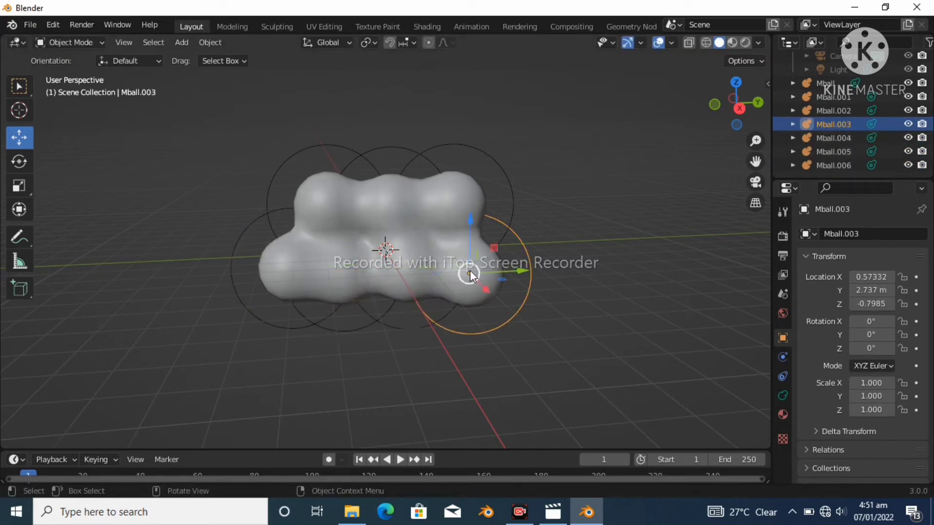
pyautogui.moveTo(469, 270)
pyautogui.mouseDown()
pyautogui.moveTo(481, 264)
pyautogui.moveTo(472, 268)
pyautogui.mouseUp()
pyautogui.press('s')
pyautogui.click(469, 359)
# - Scale Mball to about 0.931 and Mball.001 to about 1.157
pyautogui.click(825, 84)
pyautogui.press('s')
pyautogui.click(553, 209)
pyautogui.click(833, 96)
pyautogui.press('s')
pyautogui.click(197, 217)
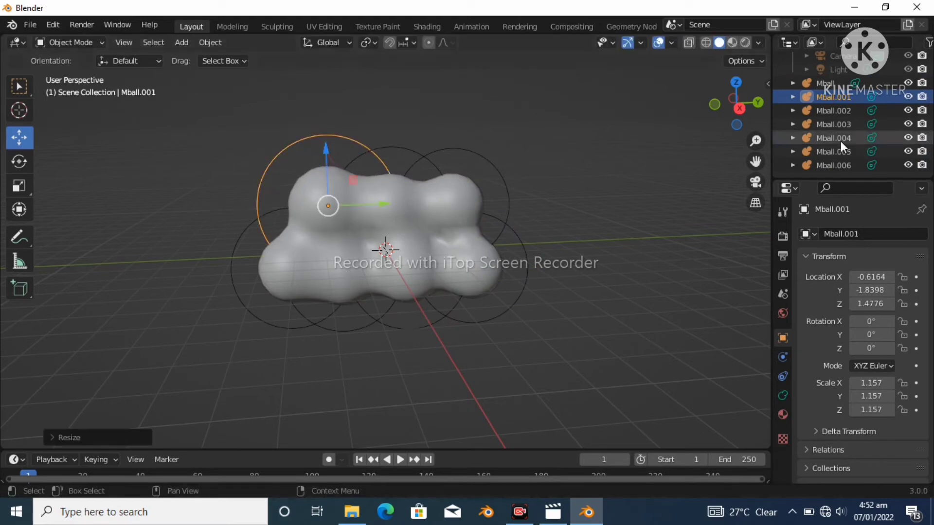
# - Enlarge Mball.004 and scale Mball.005 to about 1.199
pyautogui.click(840, 141)
pyautogui.press('s')
pyautogui.click(499, 361)
pyautogui.click(836, 150)
pyautogui.press('s')
pyautogui.click(664, 226)
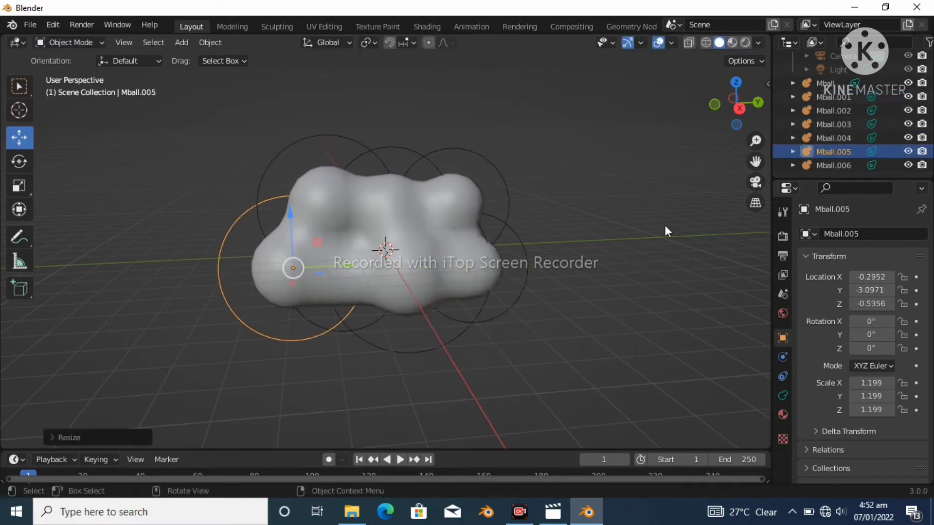
# - Convert all the metaballs into a single mesh with Visual Geometry to Mesh
pyautogui.press('a')
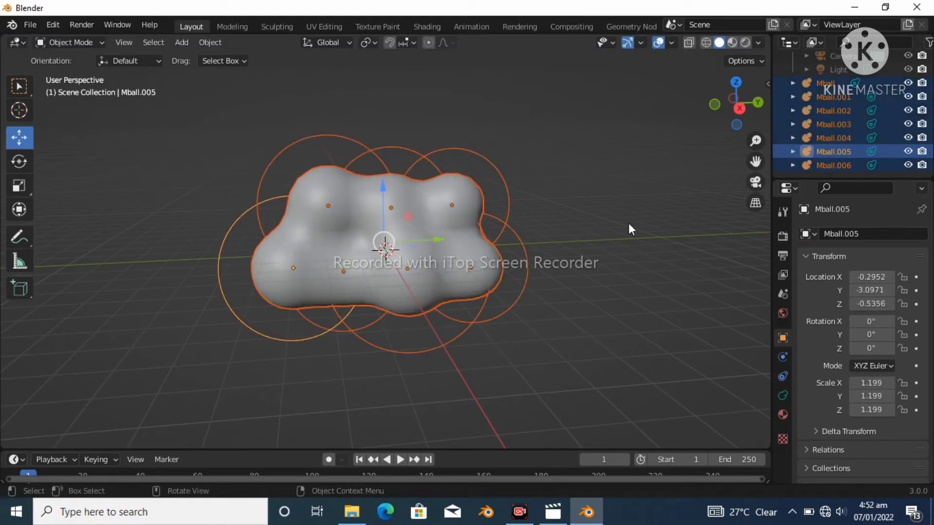
pyautogui.hotkey('ctrl', 'a')
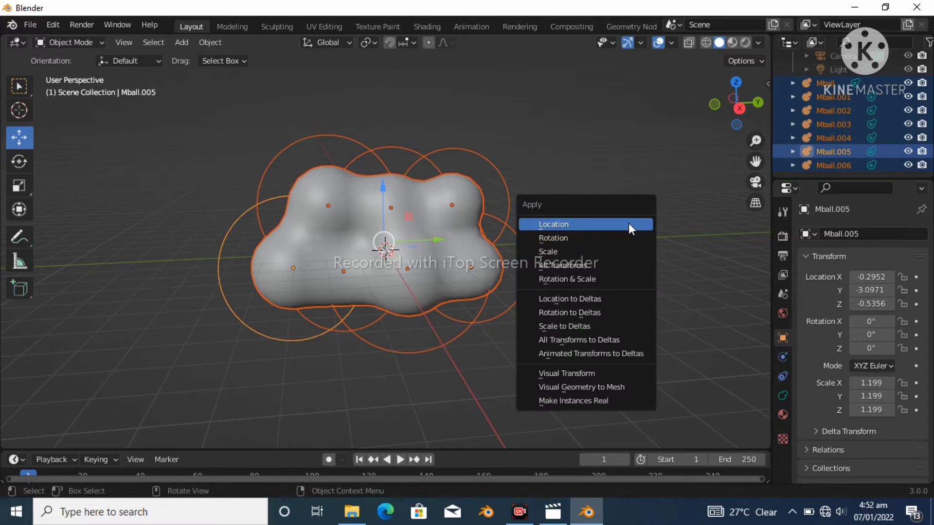
pyautogui.click(593, 391)
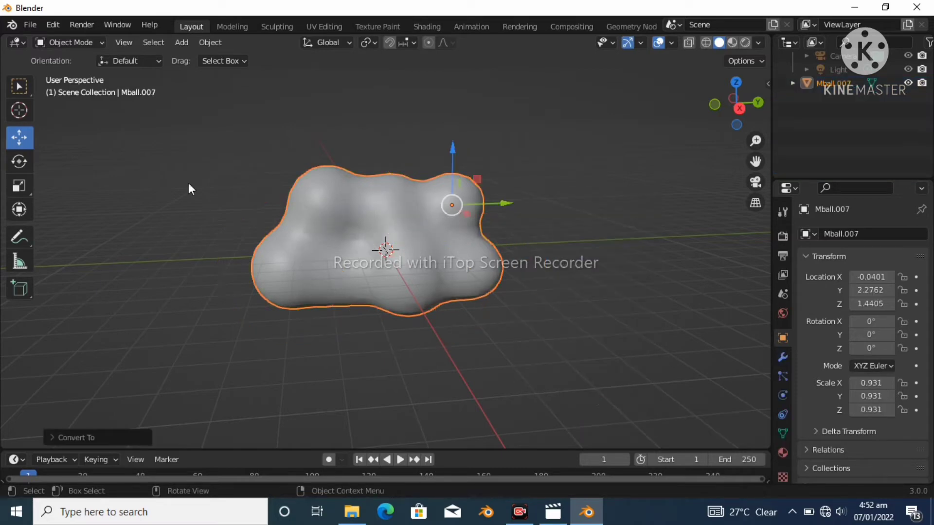
# - Add an empty volume object to the scene
pyautogui.click(183, 42)
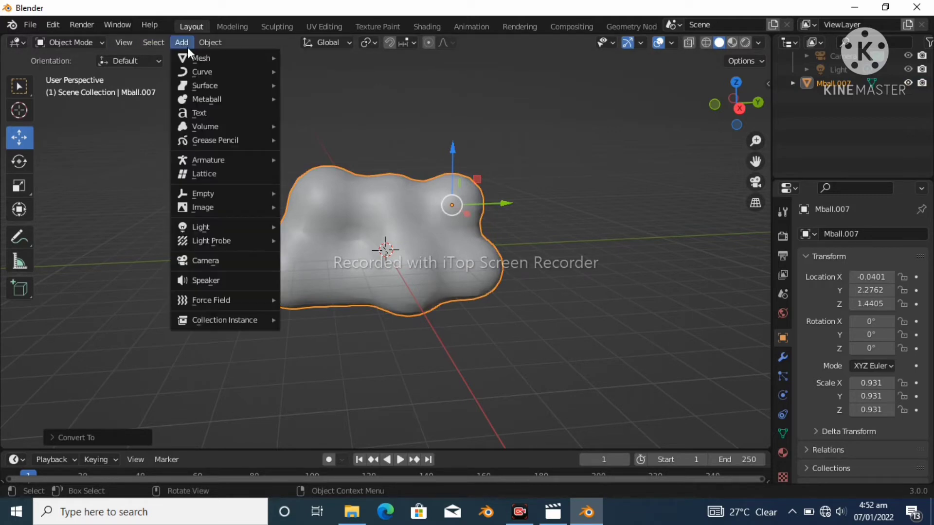
pyautogui.moveTo(214, 141)
pyautogui.moveTo(230, 127)
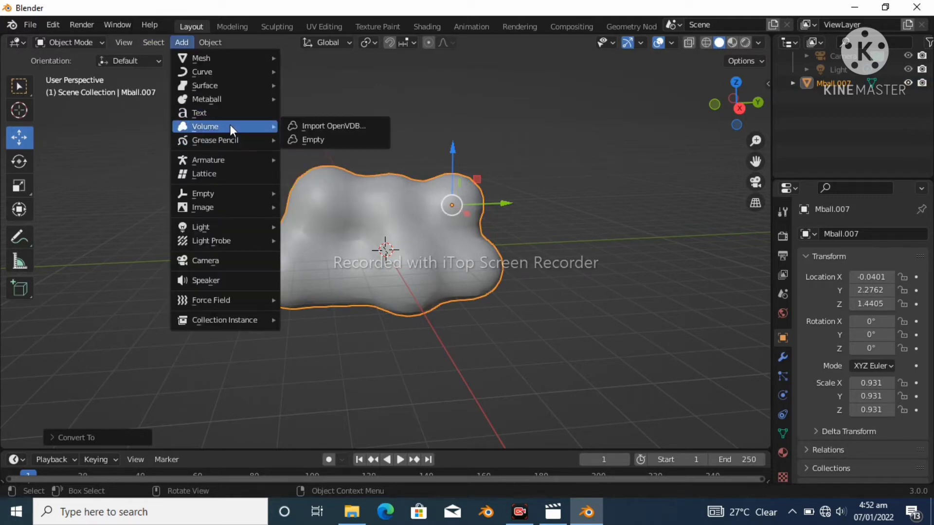
pyautogui.click(301, 139)
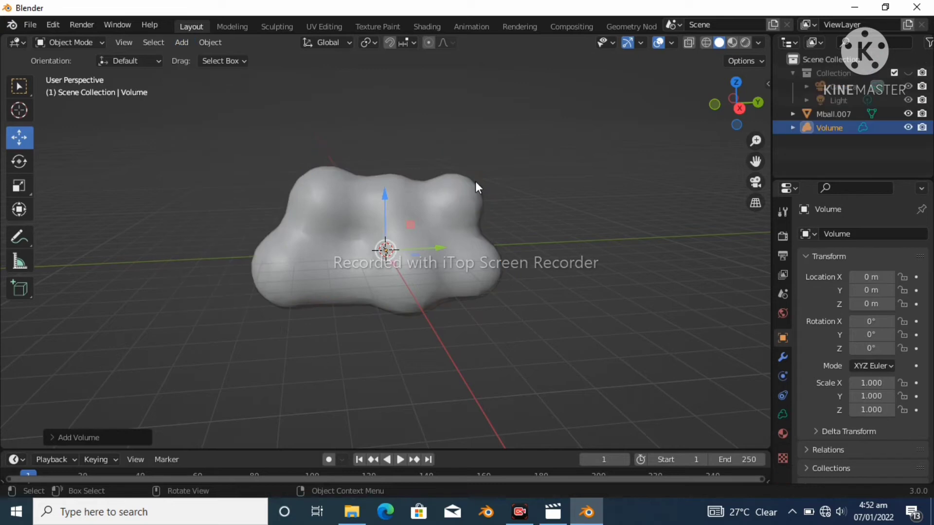
# - Give the volume a Mesh to Volume modifier that uses Mball.007 as its source object
pyautogui.click(781, 374)
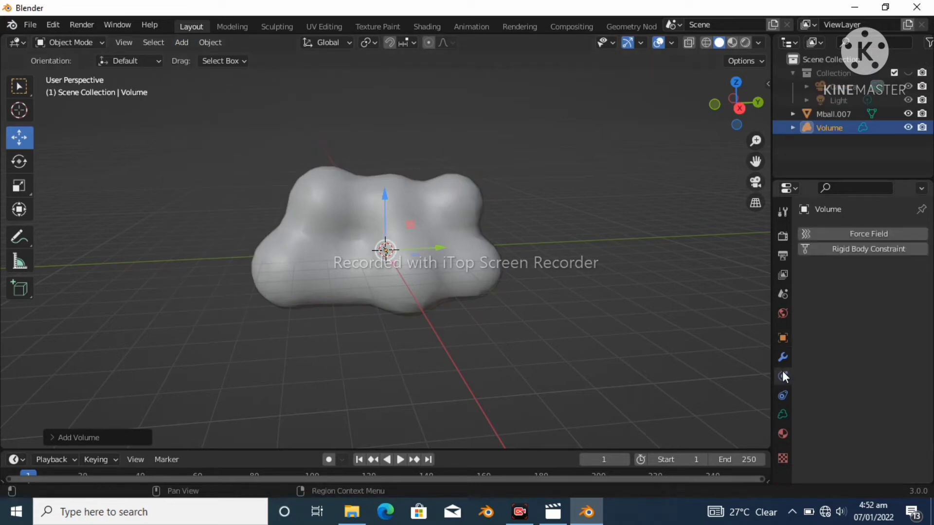
pyautogui.click(781, 360)
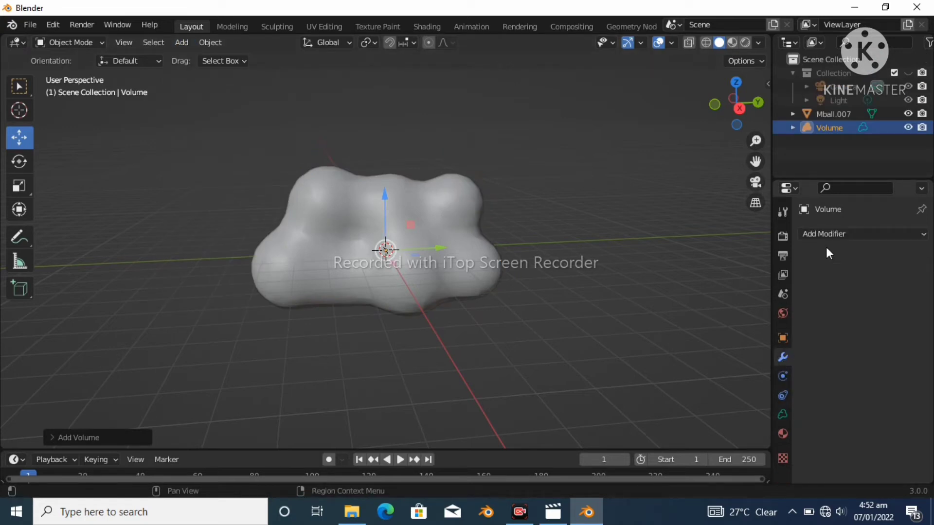
pyautogui.click(839, 234)
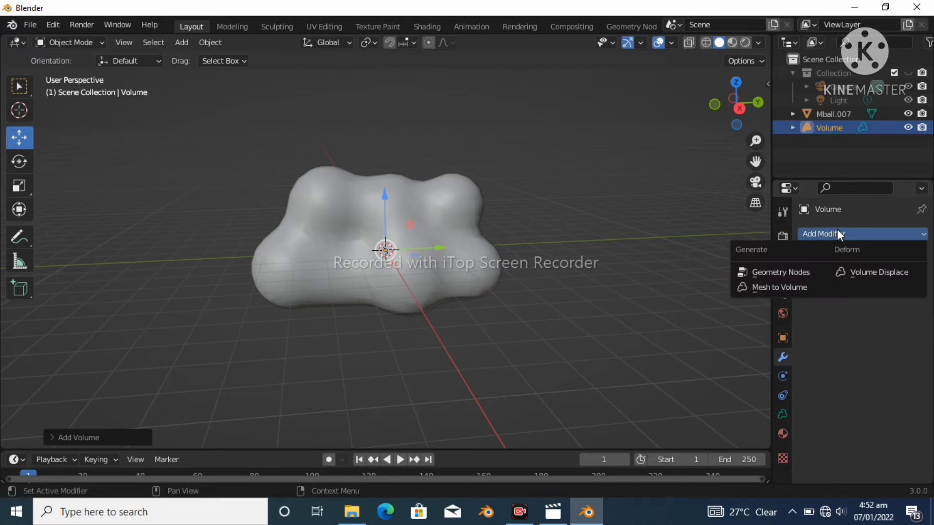
pyautogui.click(809, 286)
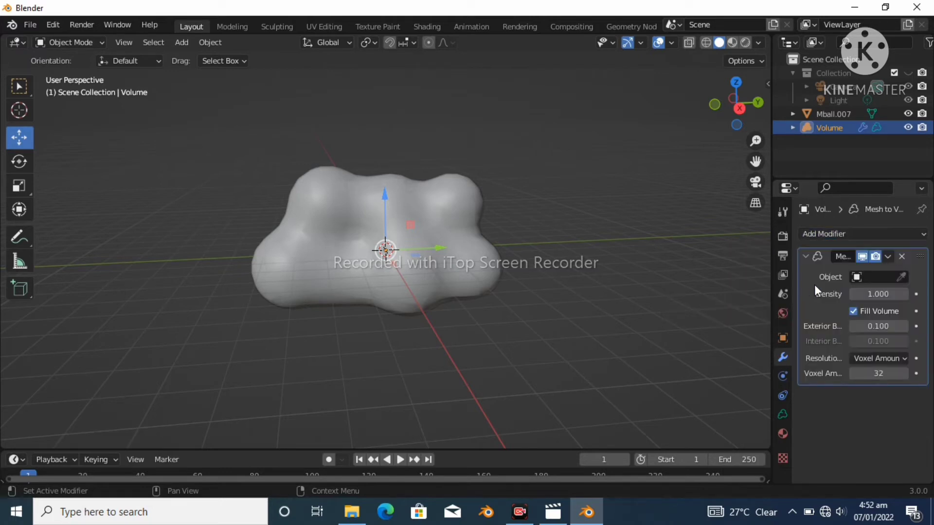
pyautogui.click(885, 281)
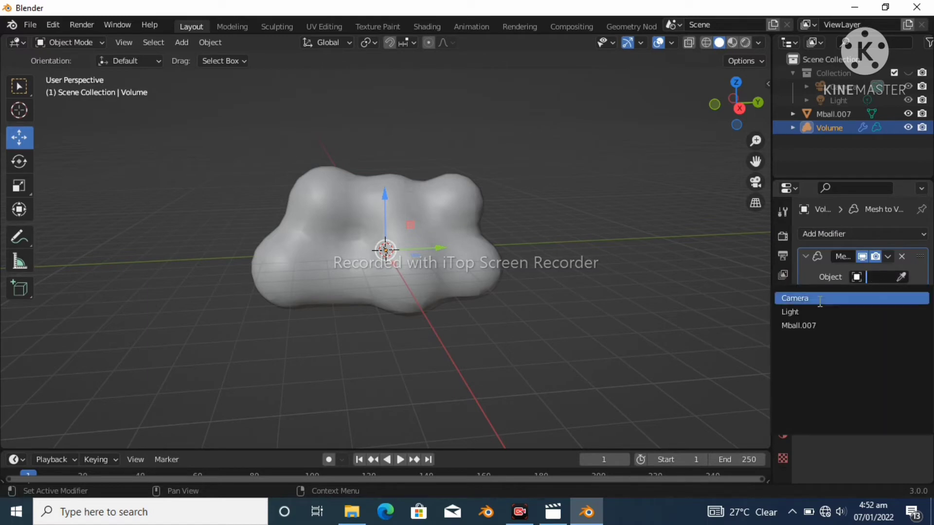
pyautogui.click(806, 327)
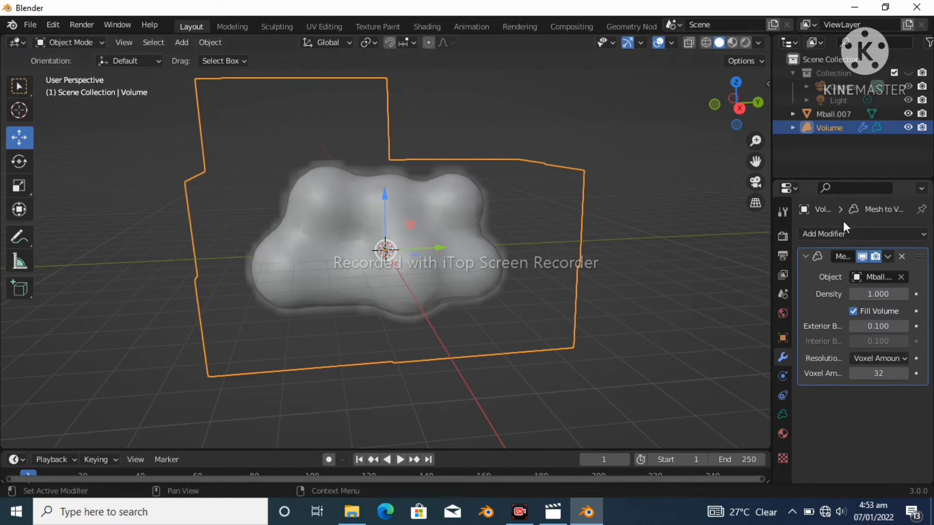
# - Raise the Mesh to Volume modifier's voxel amount to 77, keeping Voxel Amount as the resolution mode
pyautogui.click(858, 355)
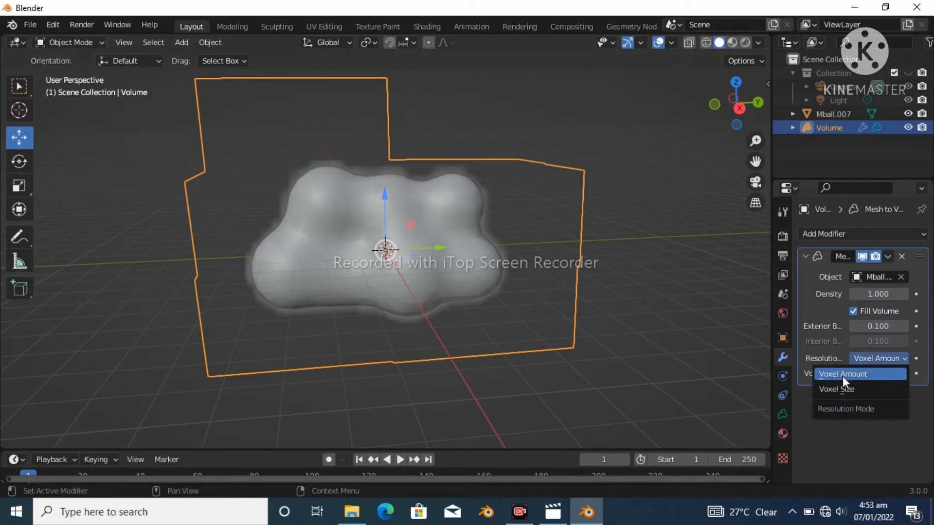
pyautogui.click(885, 373)
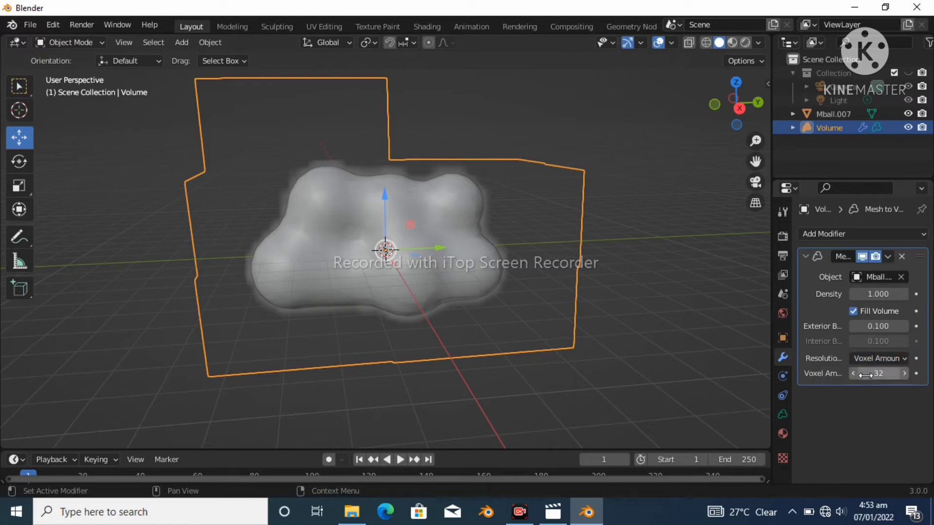
pyautogui.moveTo(878, 373); pyautogui.dragTo(923, 373)
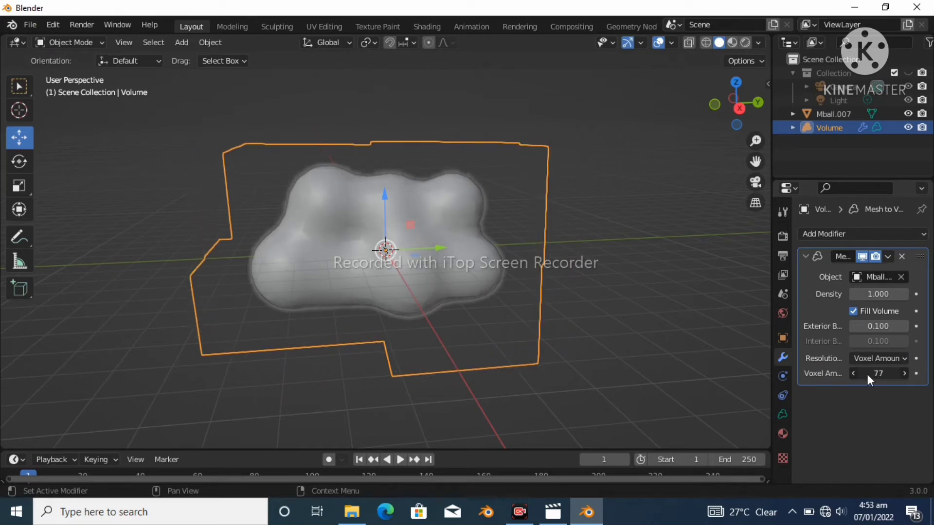
# - Add a Volume Displace modifier to the volume and give it a new texture
pyautogui.click(839, 234)
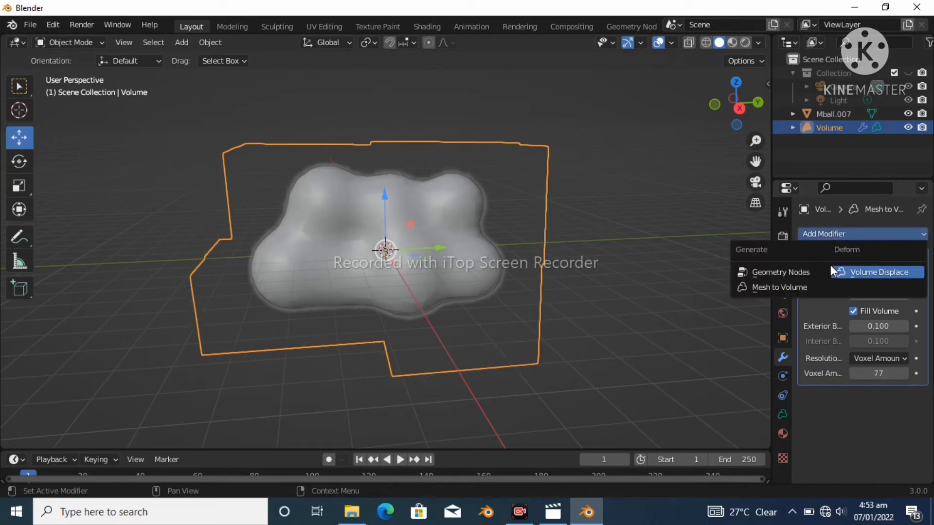
pyautogui.click(854, 273)
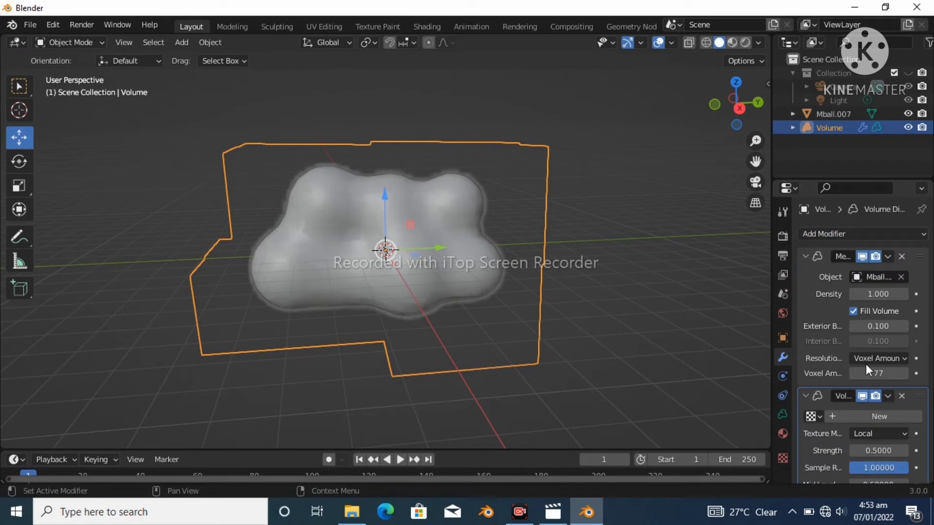
pyautogui.scroll(-2, 866, 364)
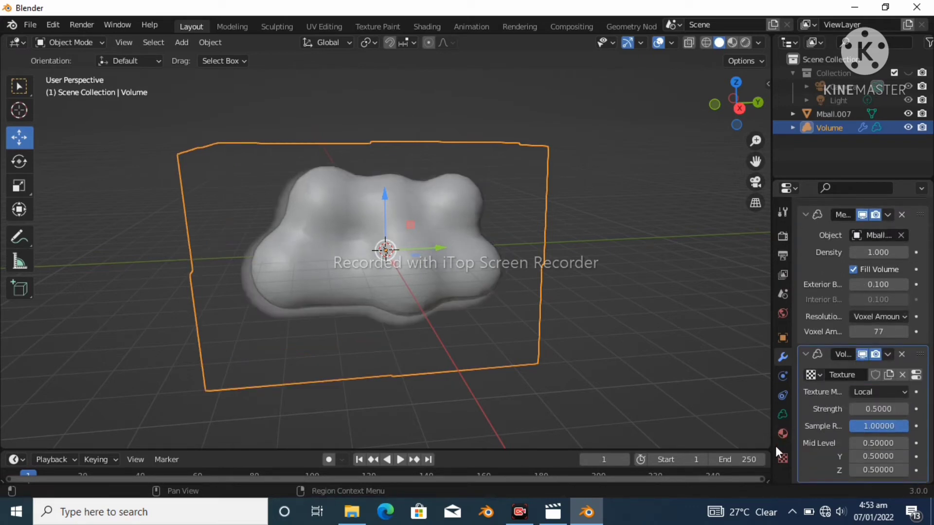
# - Hide Mball.007 in the viewport and set the displacement texture's type to Clouds
pyautogui.click(781, 459)
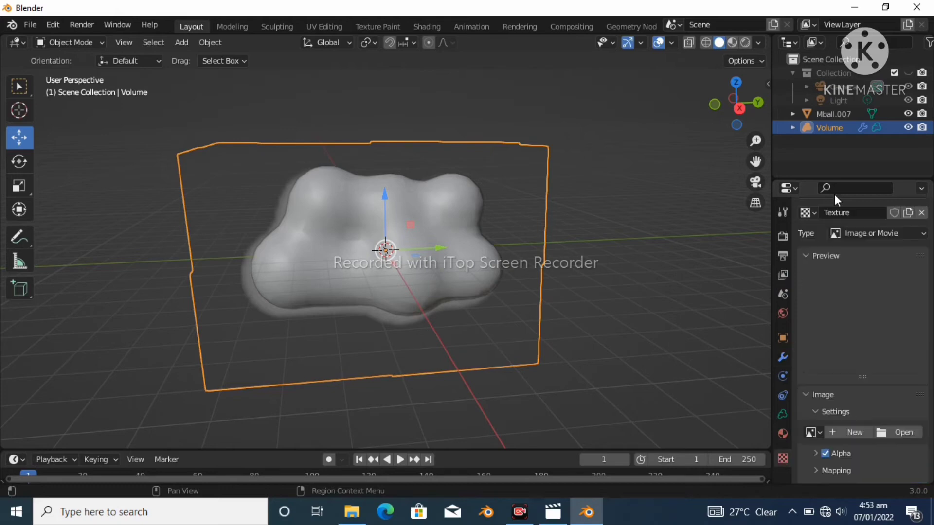
pyautogui.click(908, 114)
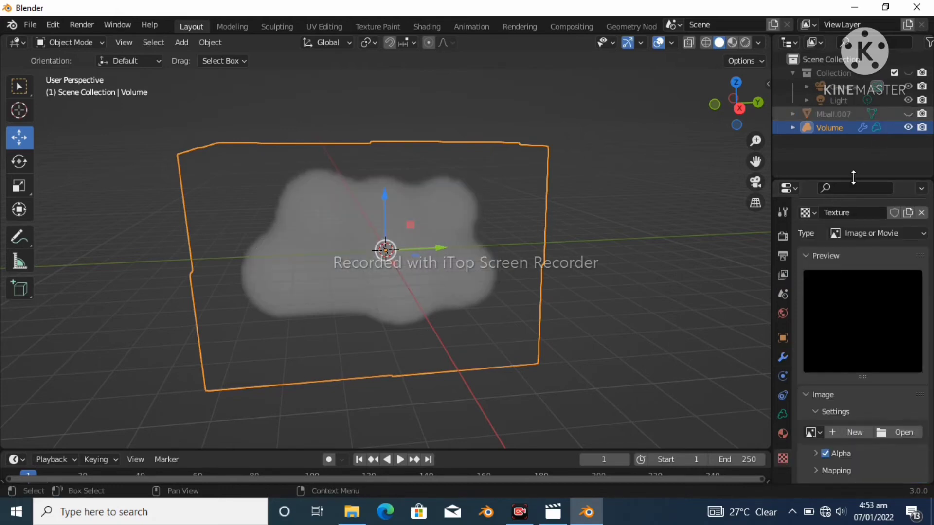
pyautogui.click(910, 236)
pyautogui.click(881, 278)
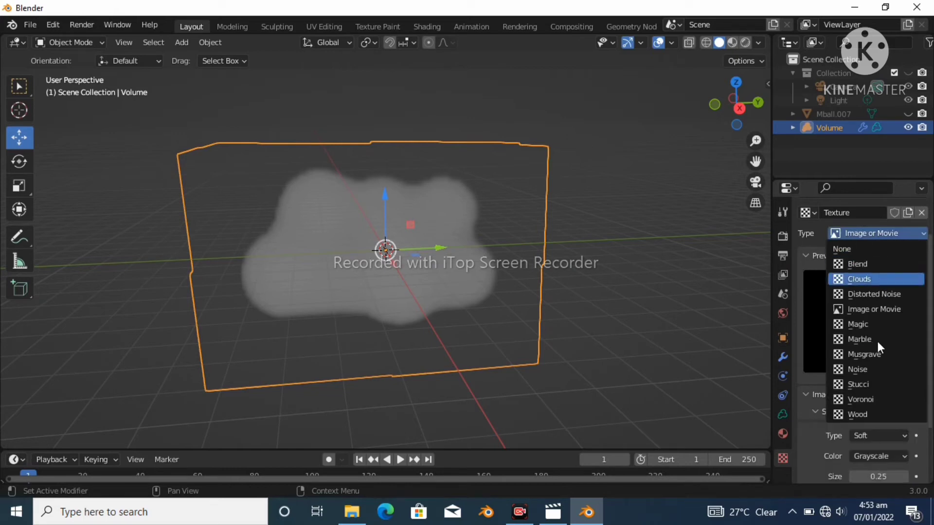
# - Set the Clouds texture's size to 0.80
pyautogui.scroll(-3, 858, 405)
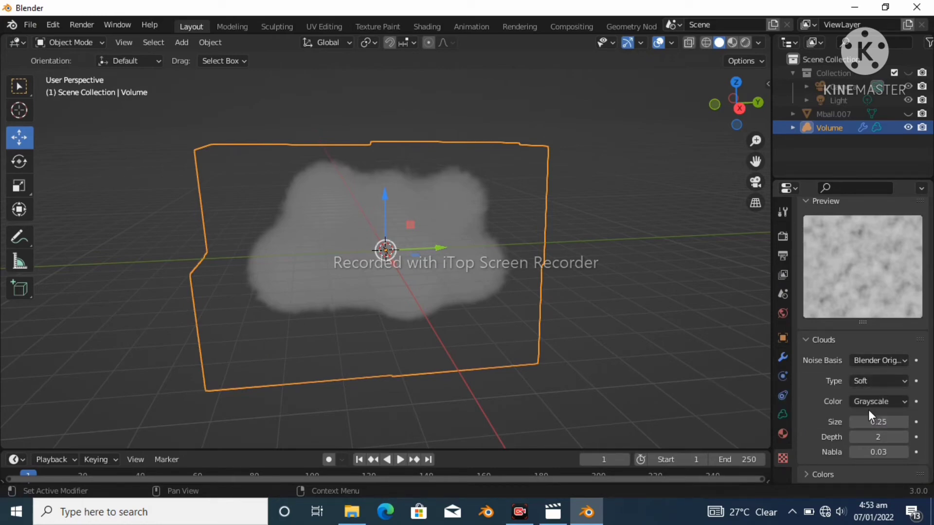
pyautogui.scroll(-1, 868, 409)
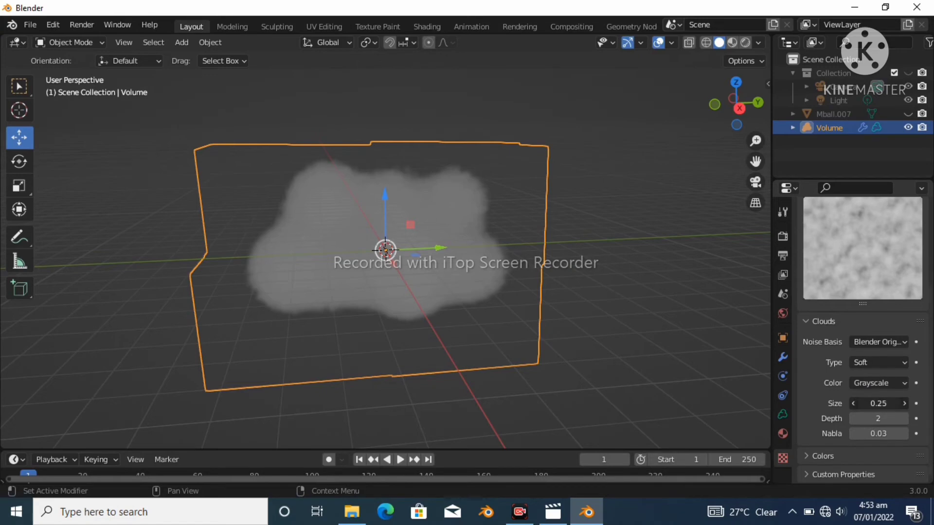
pyautogui.moveTo(878, 404); pyautogui.dragTo(898, 403)
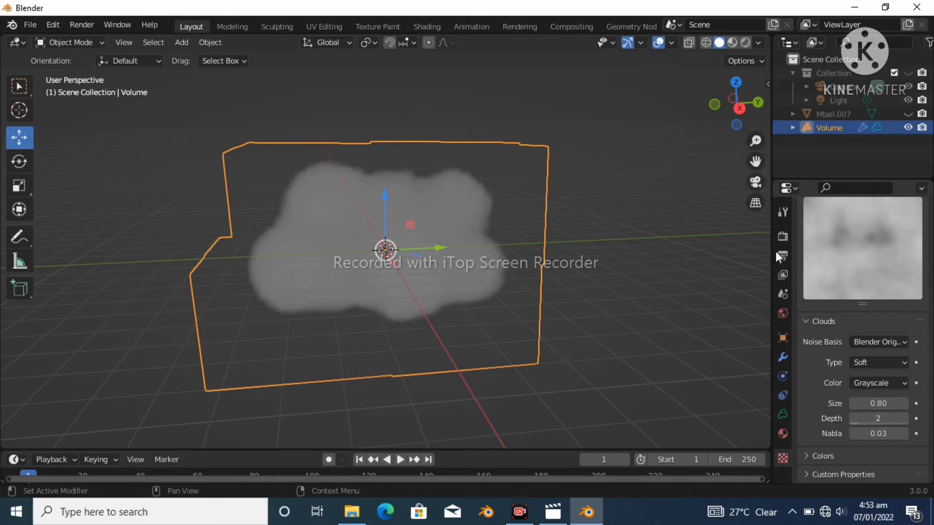
# - Enable Bloom in the Eevee render settings, keeping its white color
pyautogui.click(784, 238)
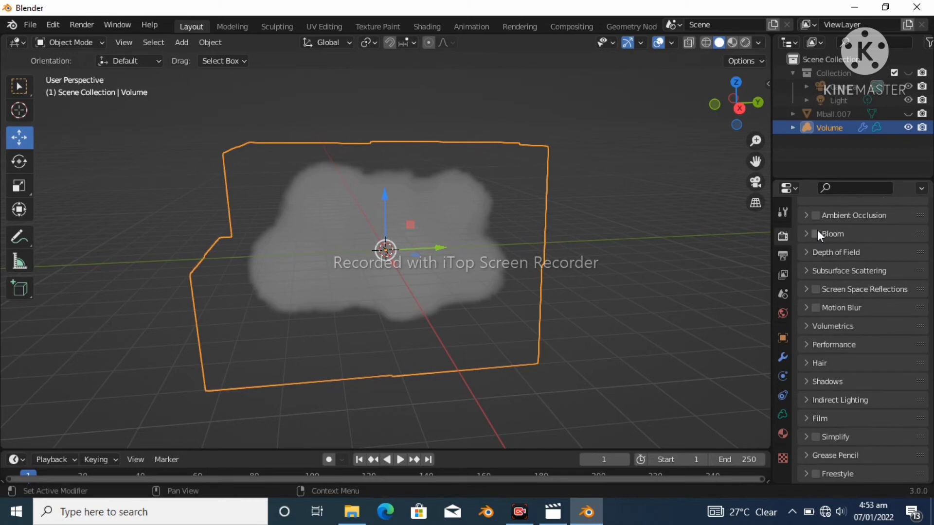
pyautogui.scroll(5, 818, 230)
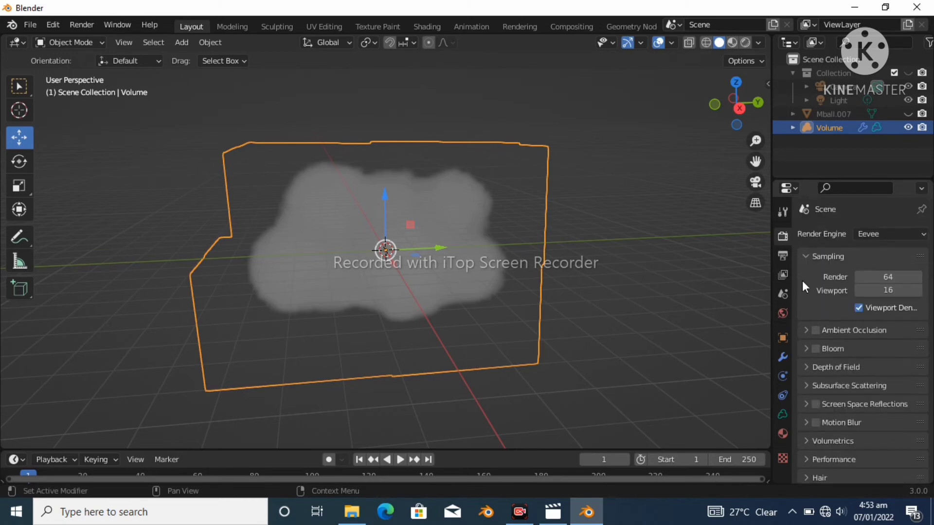
pyautogui.click(807, 348)
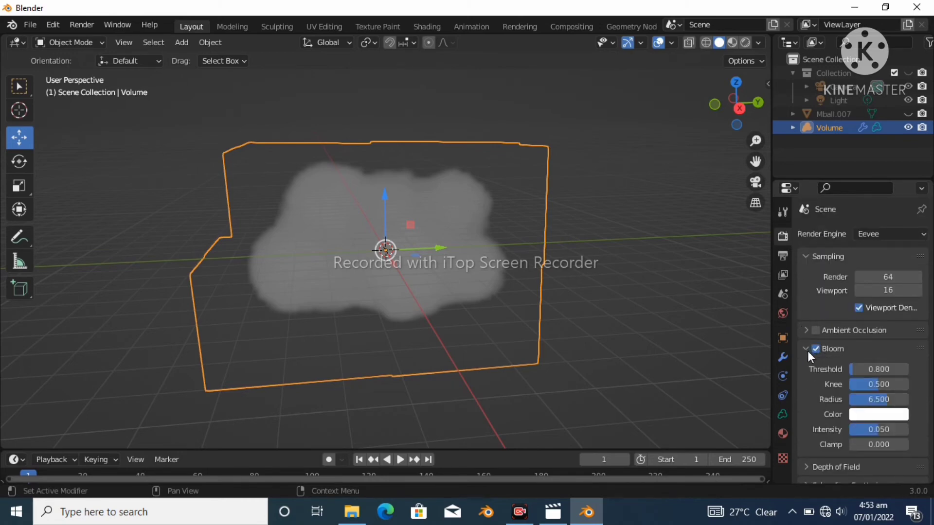
pyautogui.scroll(-2, 811, 360)
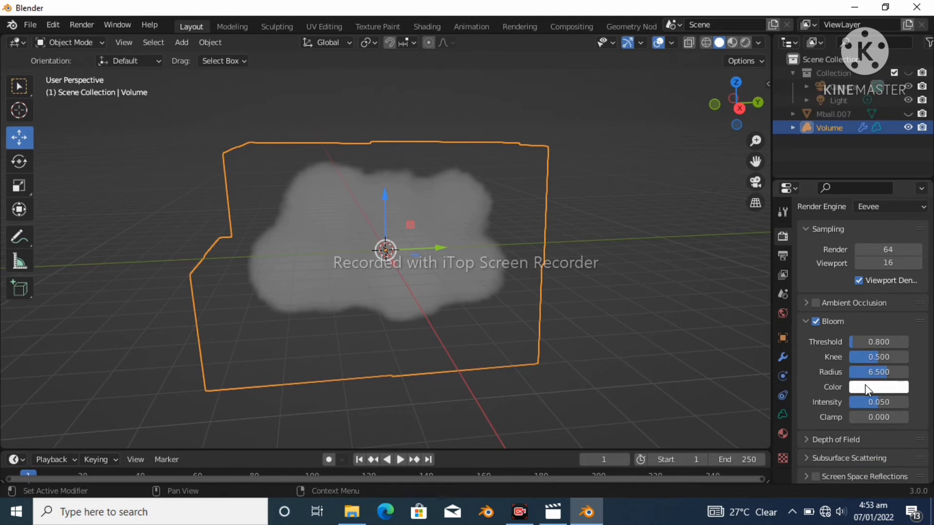
pyautogui.click(889, 386)
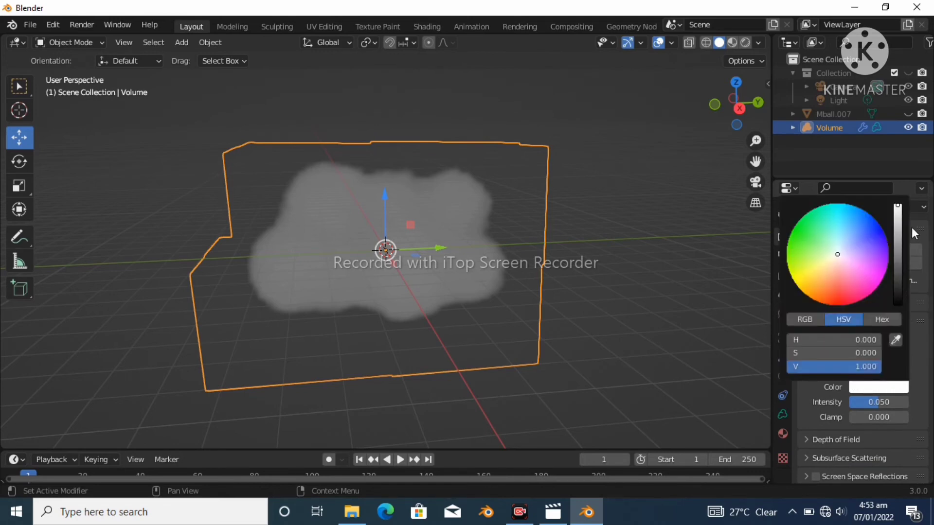
pyautogui.click(889, 390)
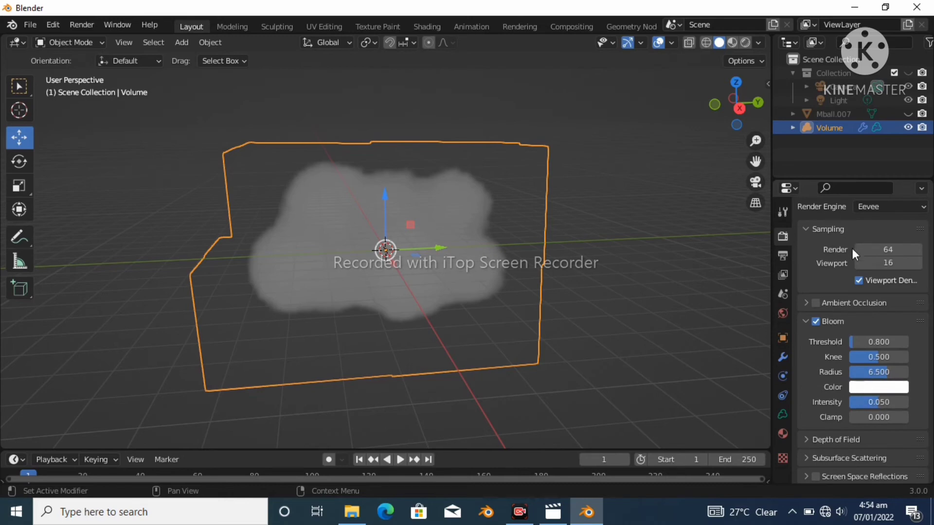
# - Switch the render engine to Cycles and display the viewport in Rendered shading
pyautogui.scroll(2, 852, 249)
pyautogui.click(867, 233)
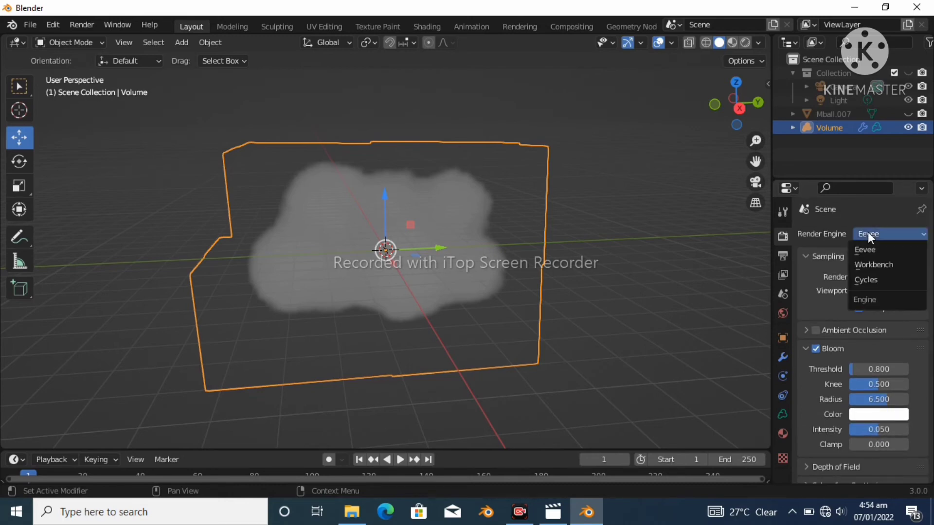
pyautogui.click(864, 280)
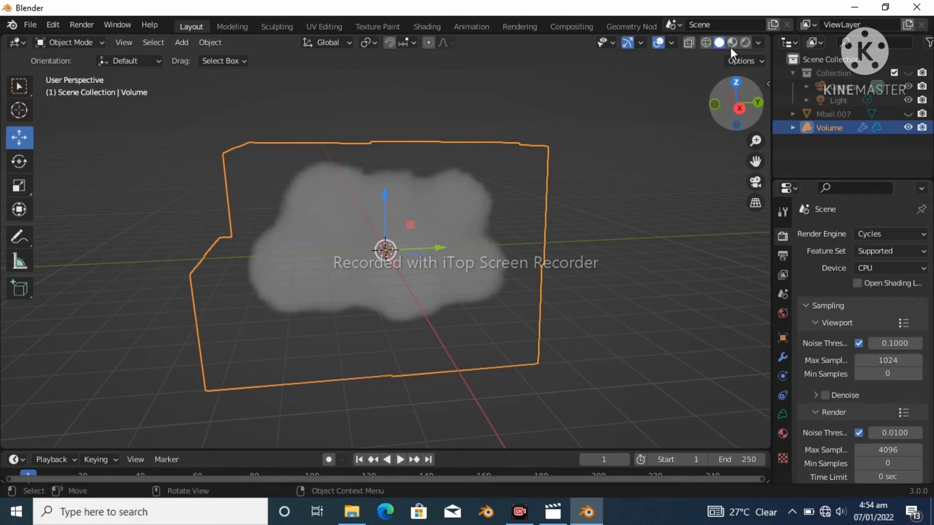
pyautogui.click(745, 42)
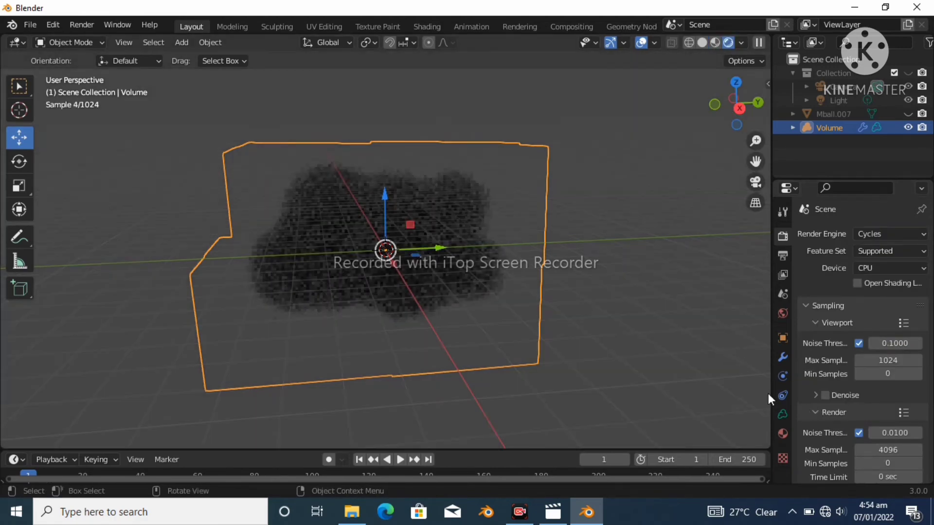
# - Set the Cycles render device to GPU Compute, keeping the Supported feature set
pyautogui.click(784, 252)
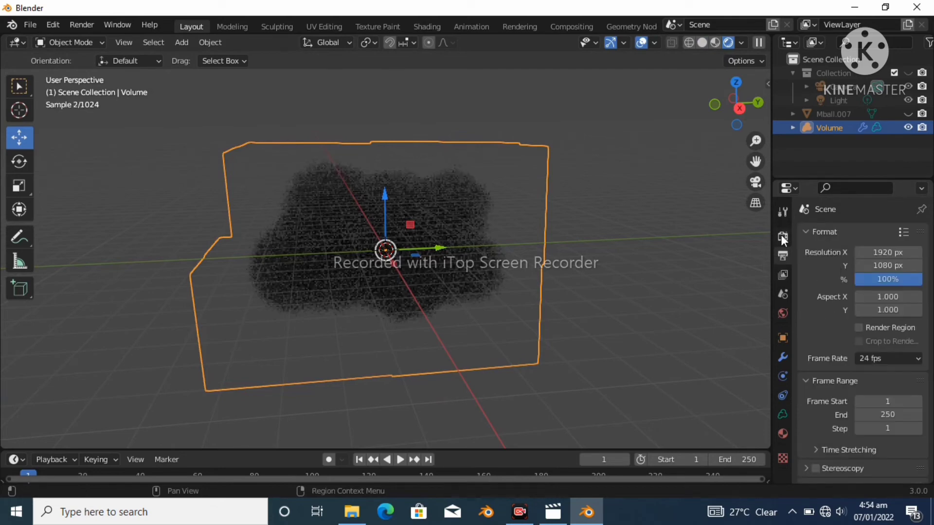
pyautogui.click(782, 235)
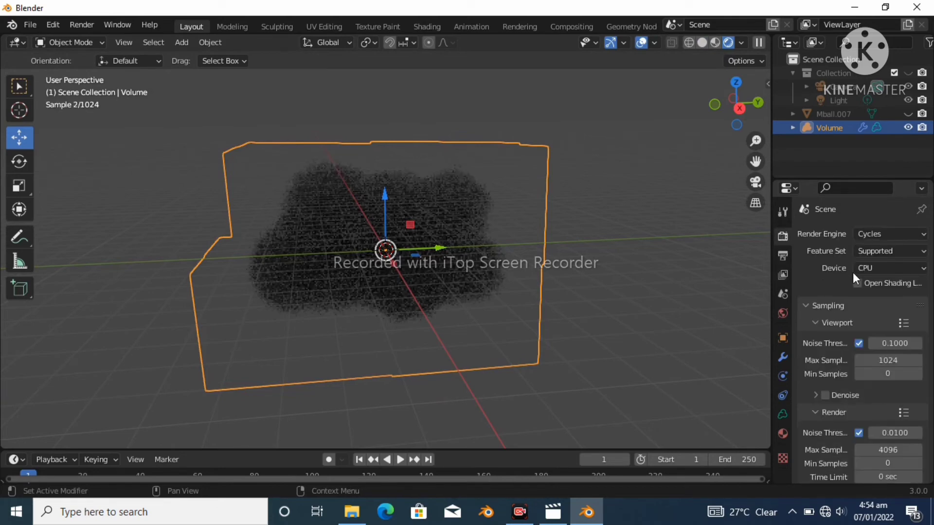
pyautogui.click(892, 250)
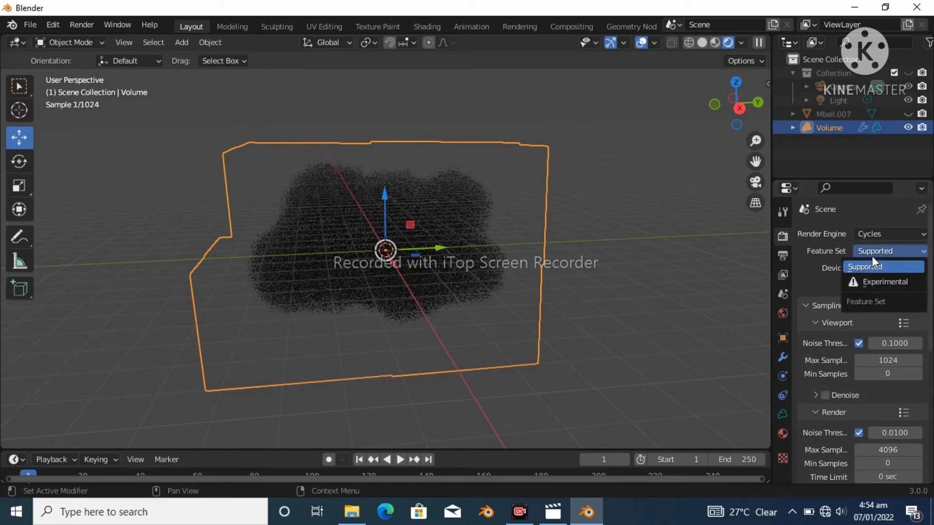
pyautogui.click(872, 265)
pyautogui.click(872, 267)
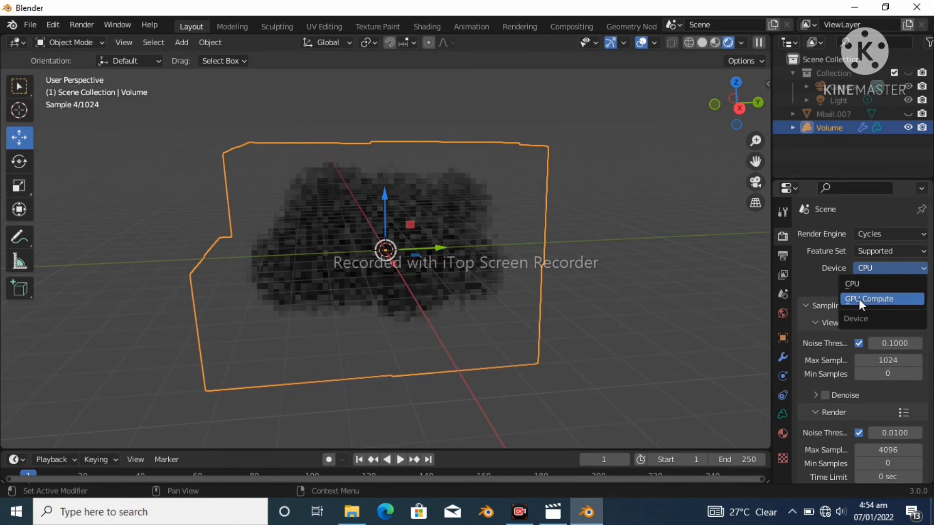
pyautogui.click(861, 299)
pyautogui.scroll(-1, 859, 329)
pyautogui.scroll(-3, 860, 328)
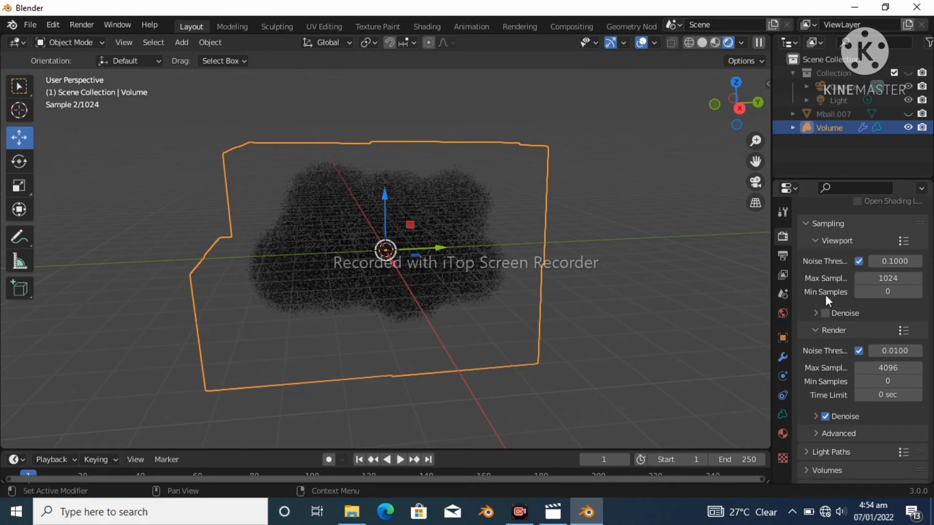
pyautogui.scroll(-8, 830, 316)
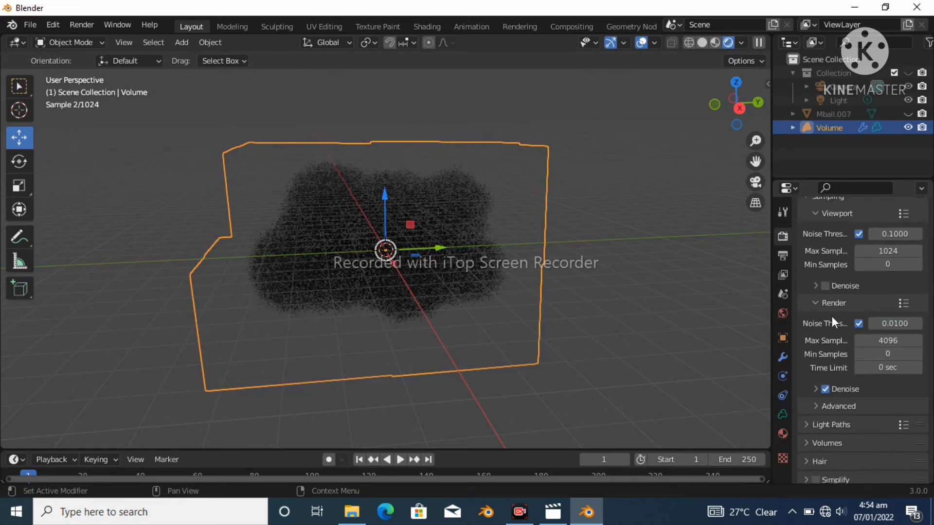
pyautogui.scroll(4, 831, 314)
pyautogui.scroll(-3, 831, 313)
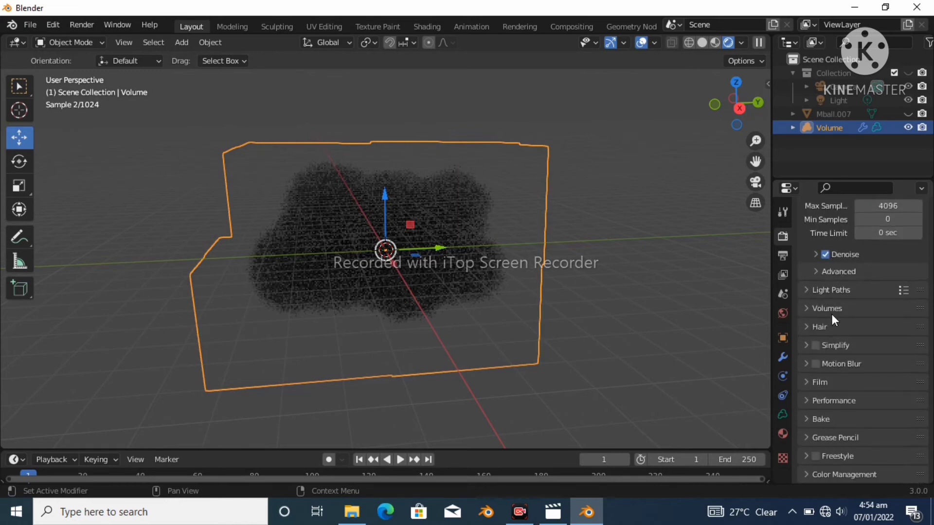
pyautogui.scroll(9, 831, 313)
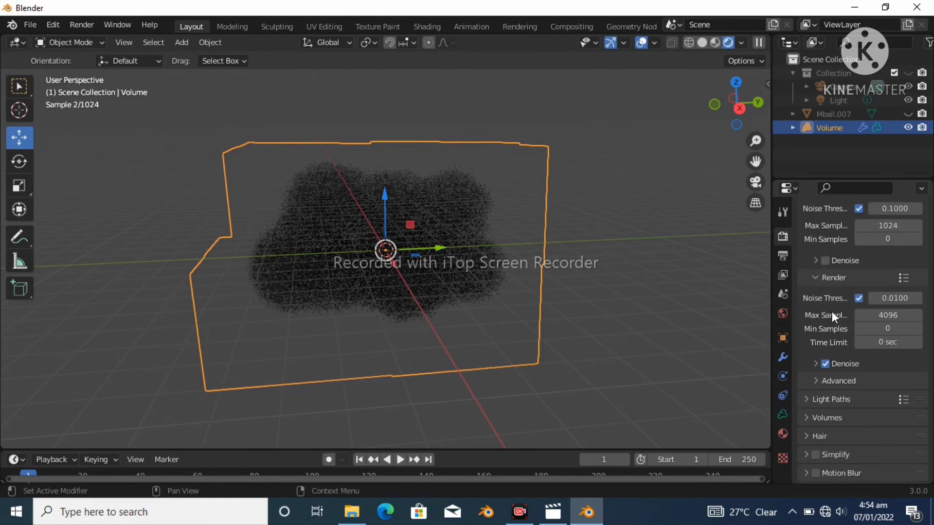
# - Use a Sky Texture as the color of the world background
pyautogui.click(783, 294)
pyautogui.click(781, 313)
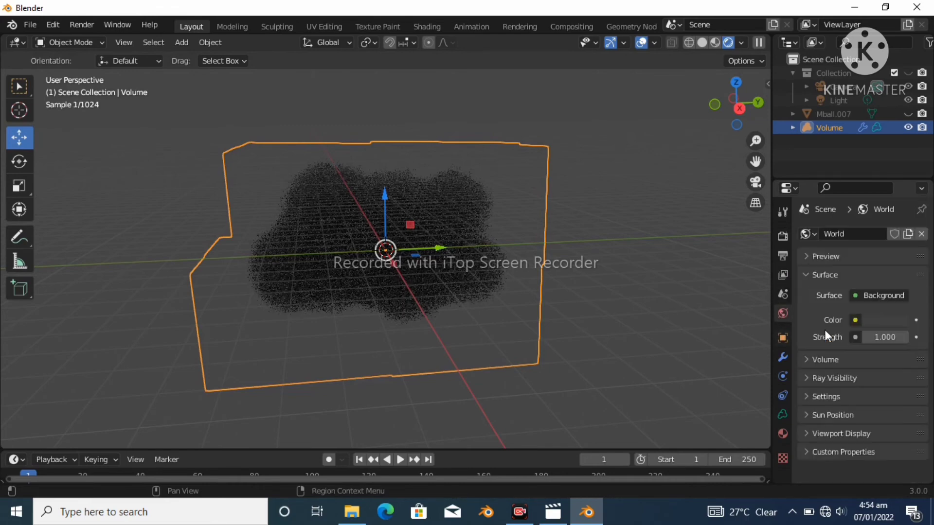
pyautogui.click(855, 320)
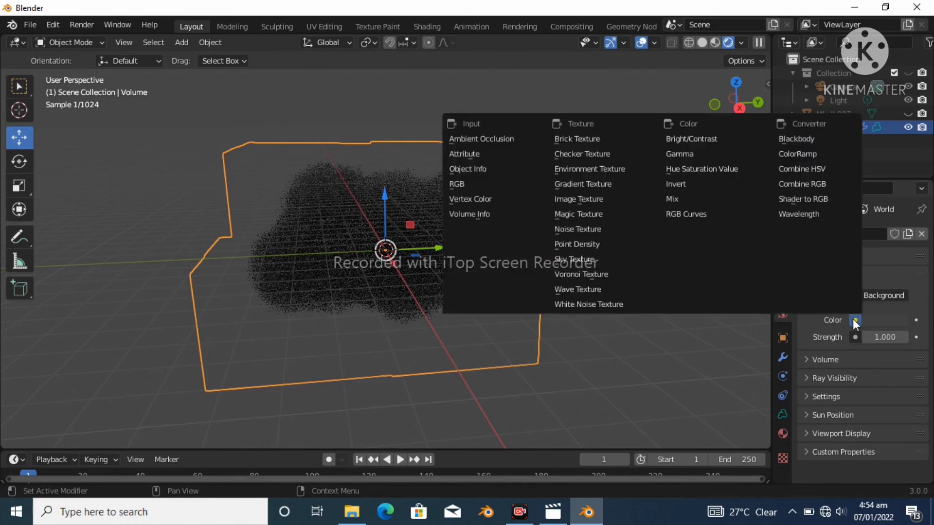
pyautogui.click(574, 259)
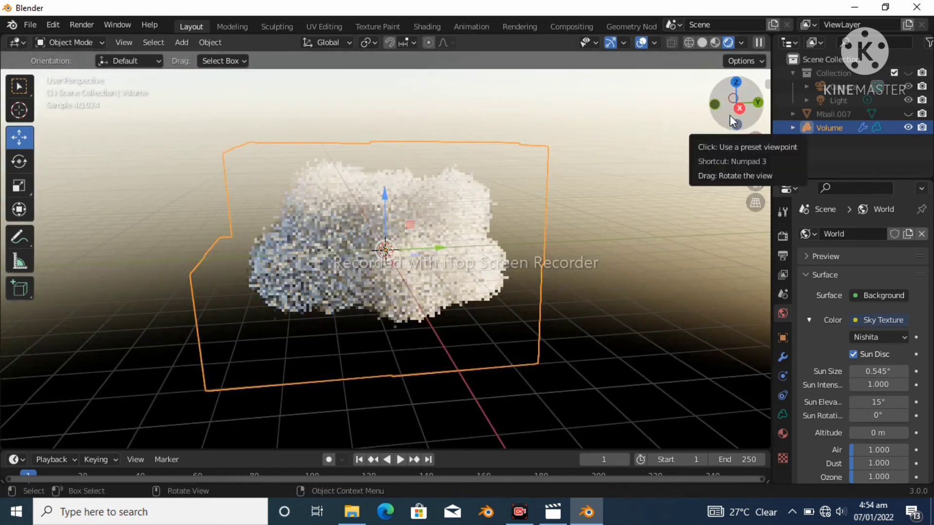
# - Turn the view around the cloud, render the current frame as an image and return to the main window
pyautogui.moveTo(735, 102)
pyautogui.mouseDown()
pyautogui.moveTo(768, 103)
pyautogui.moveTo(748, 103)
pyautogui.mouseUp()
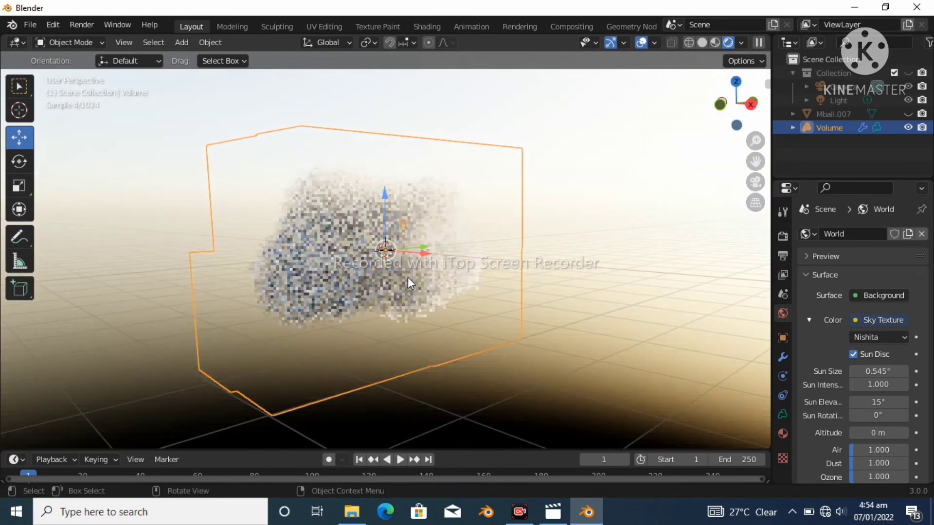
pyautogui.click(77, 25)
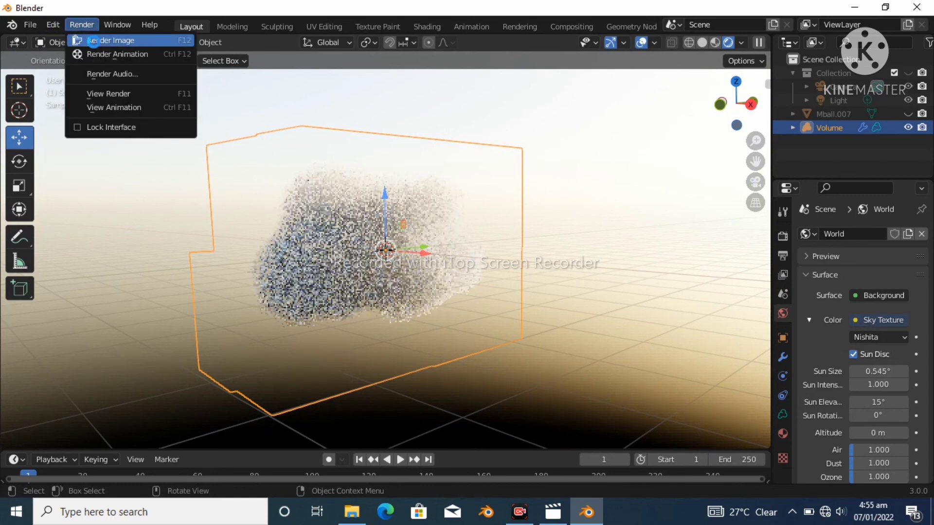
pyautogui.click(94, 42)
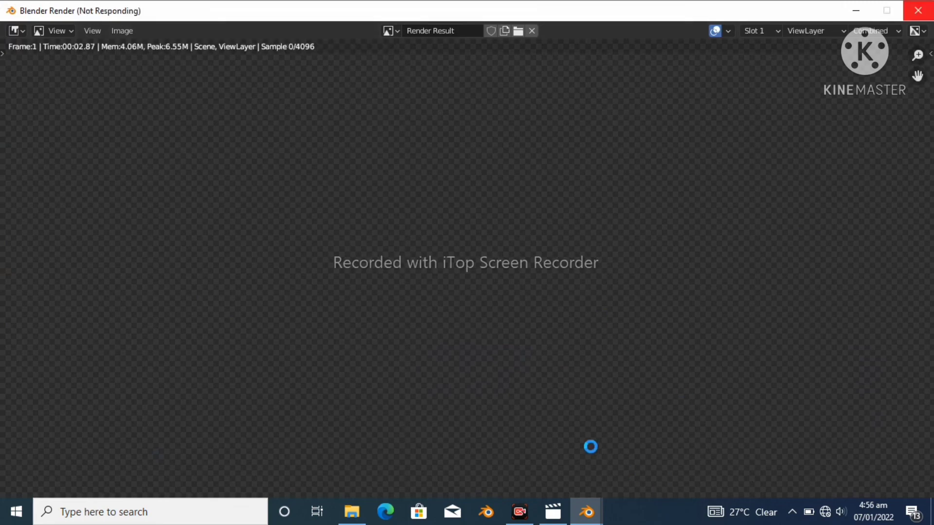
pyautogui.moveTo(588, 514)
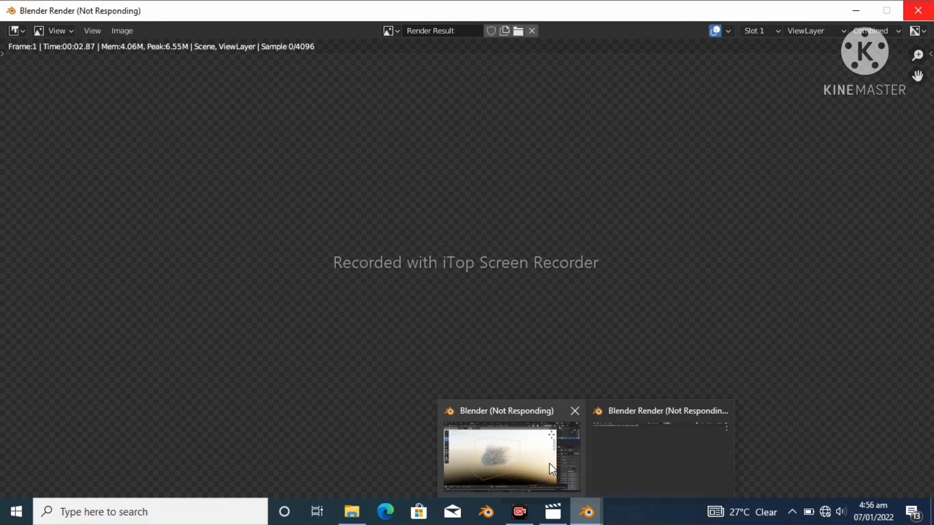
pyautogui.click(550, 463)
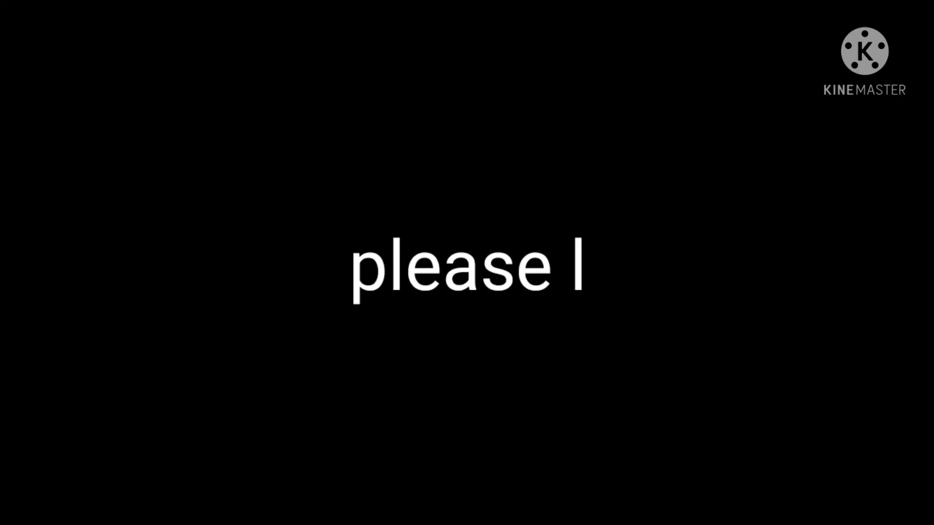